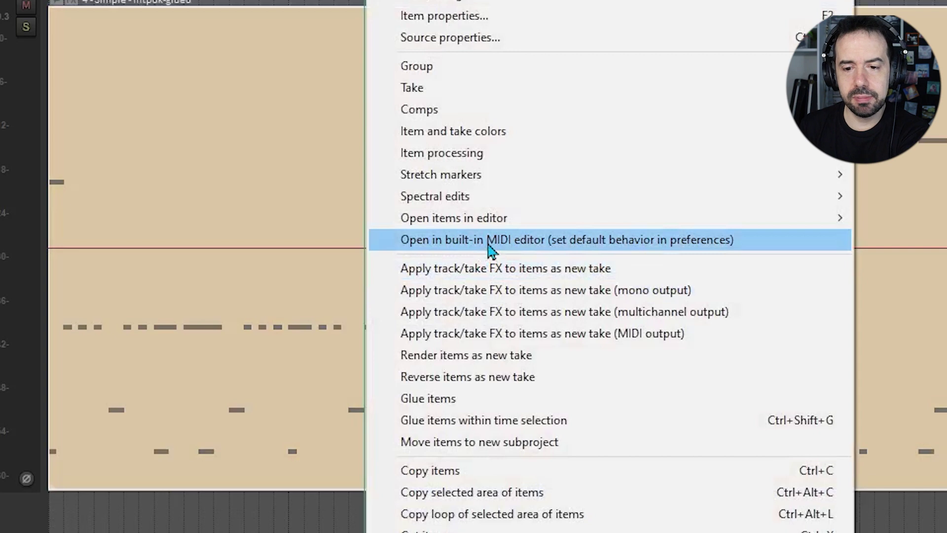
Open the drum item in the built-in MIDI editor and display its notes as triangles (drum mode).
click(492, 241)
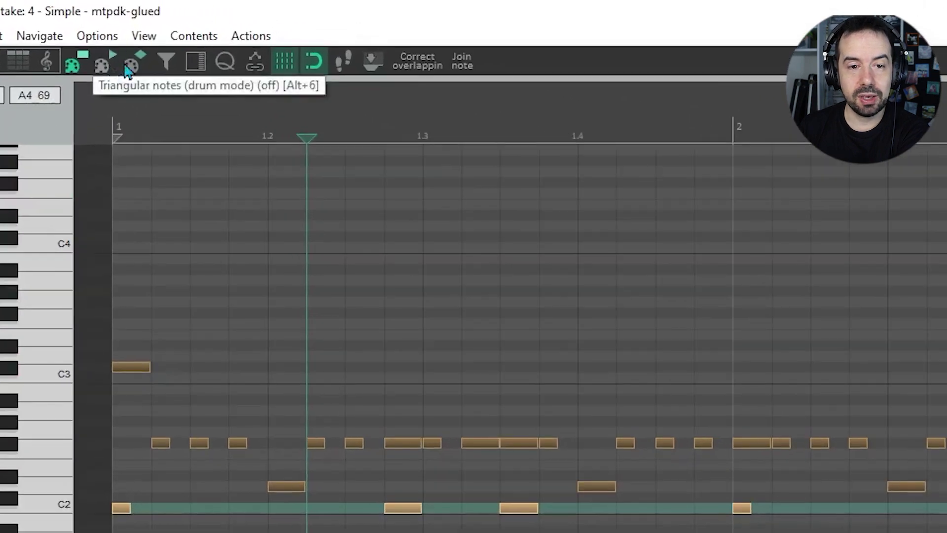
click(134, 66)
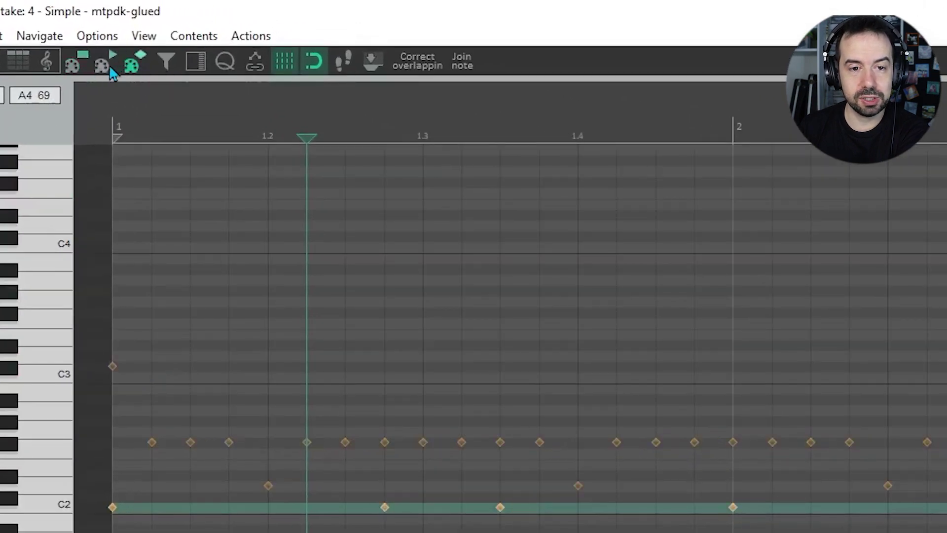
click(102, 66)
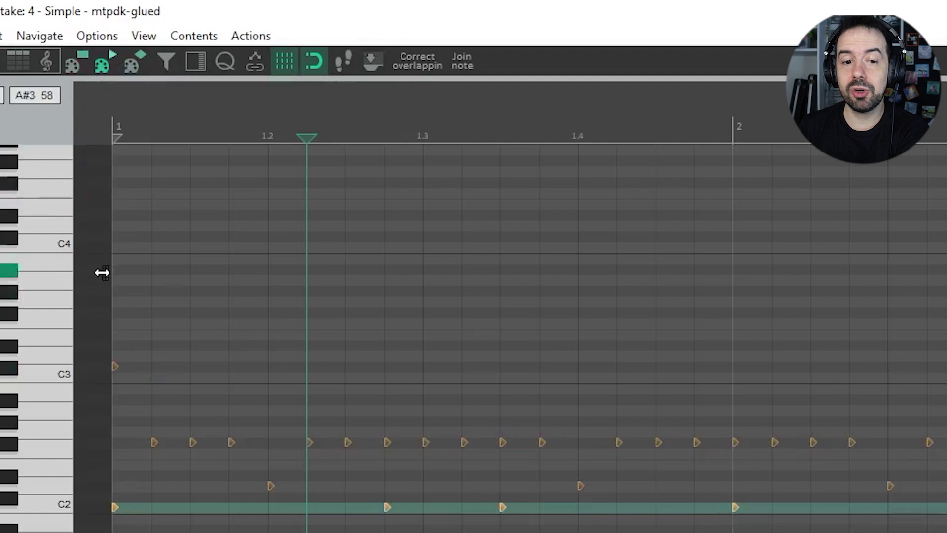
Examine the triangular drum notes in the piano roll at different horizontal and vertical zoom levels.
scroll(130, 337, up, 3)
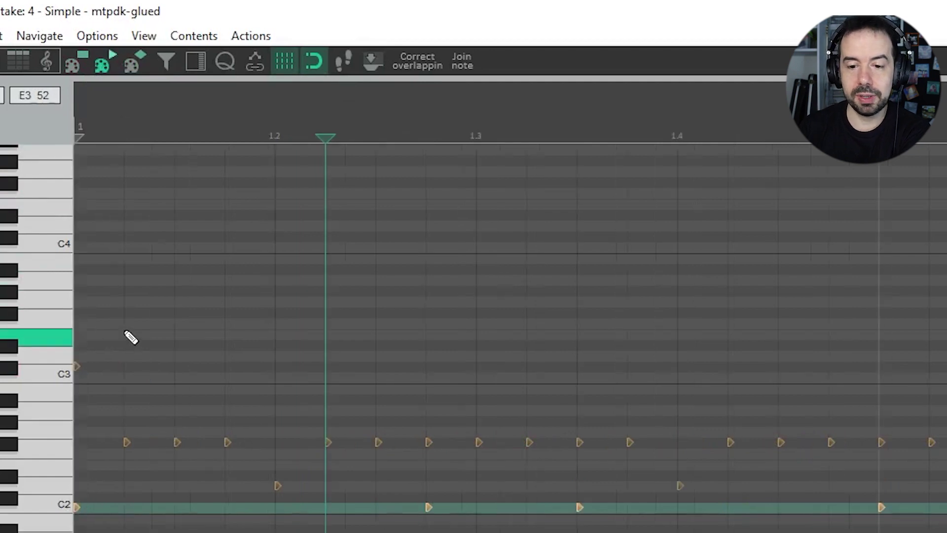
scroll(130, 338, up, 3)
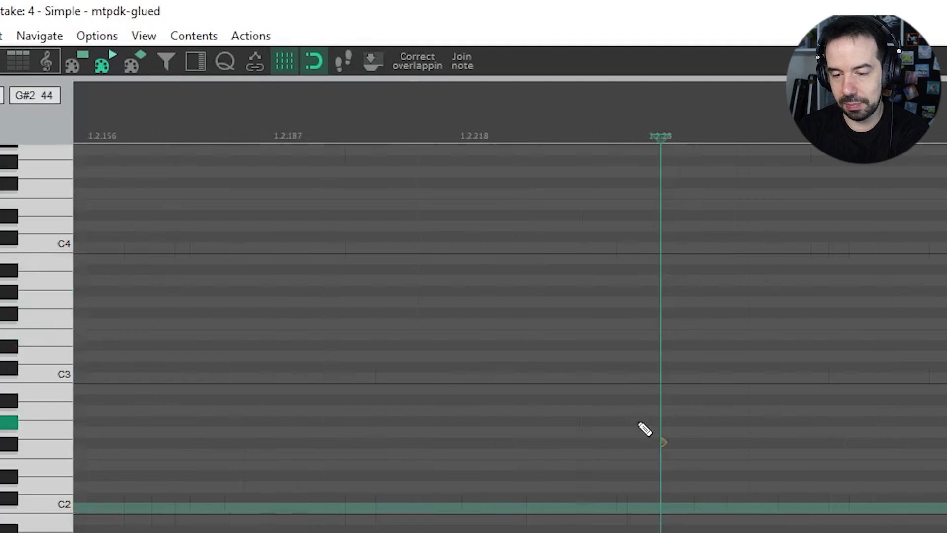
key(Page_Up)
key(Page_Up)
key(Page_Up)
key(Page_Up)
key(Page_Up)
key(Page_Up)
key(Page_Up)
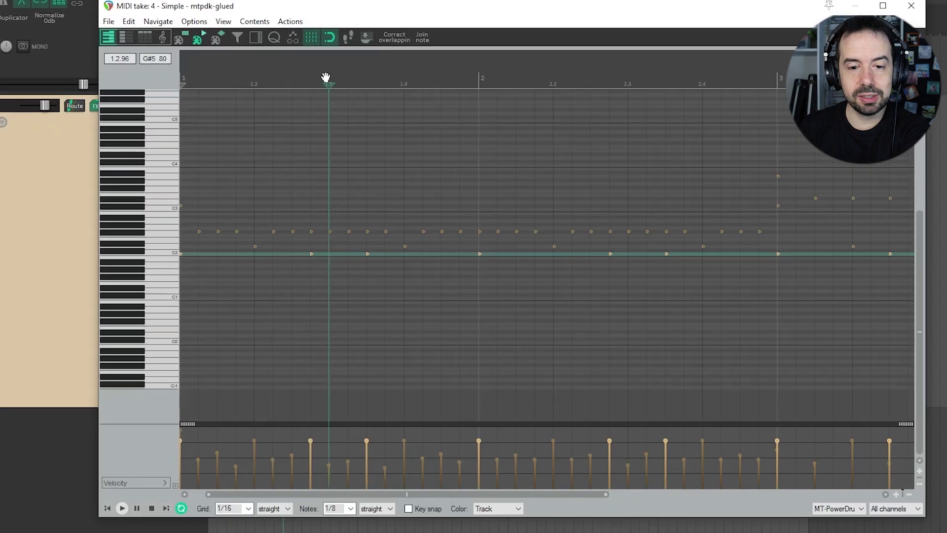
Set the MIDI grid to 1/32 and shift the C2 note midway between beats 1.3 and 1.4 one grid step later.
scroll(314, 255, up, 3)
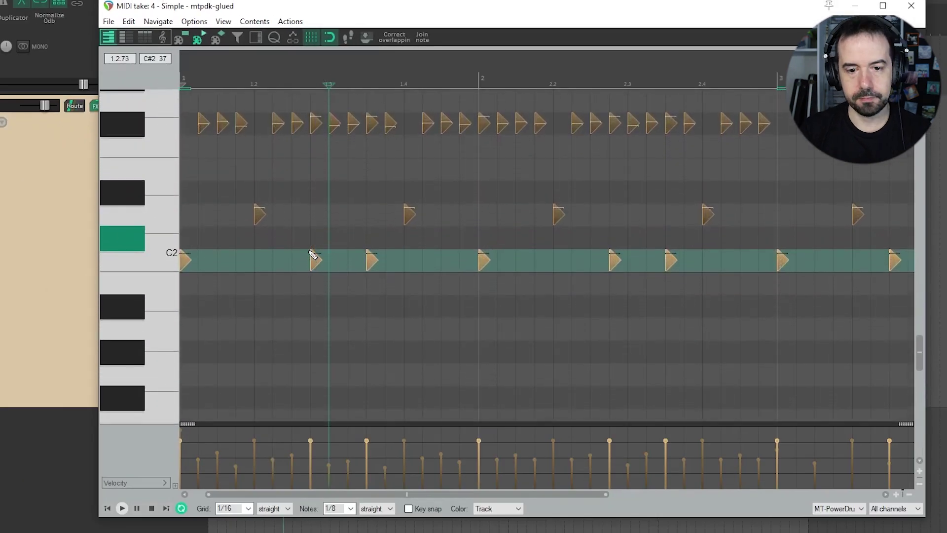
click(372, 264)
mouse_move(372, 264)
mouse_down()
mouse_move(406, 259)
mouse_move(377, 263)
mouse_up()
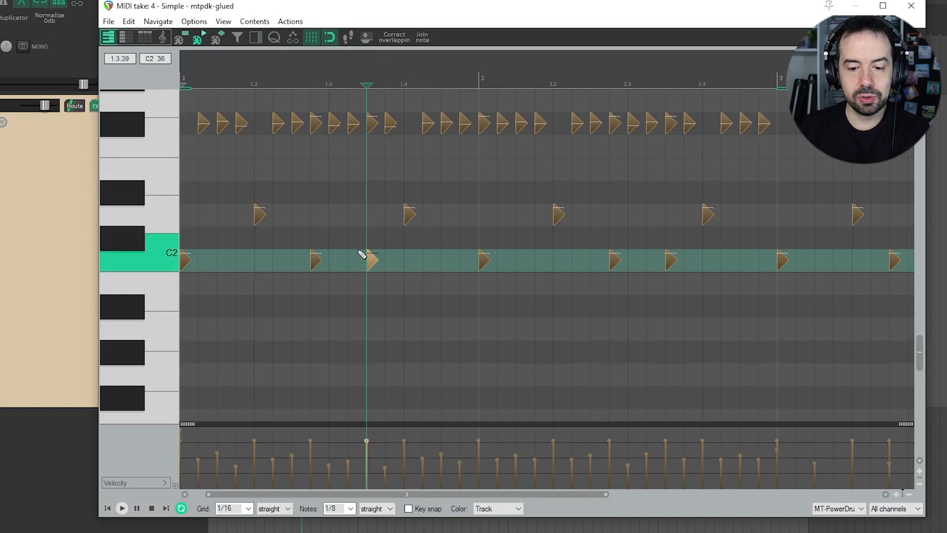
click(249, 511)
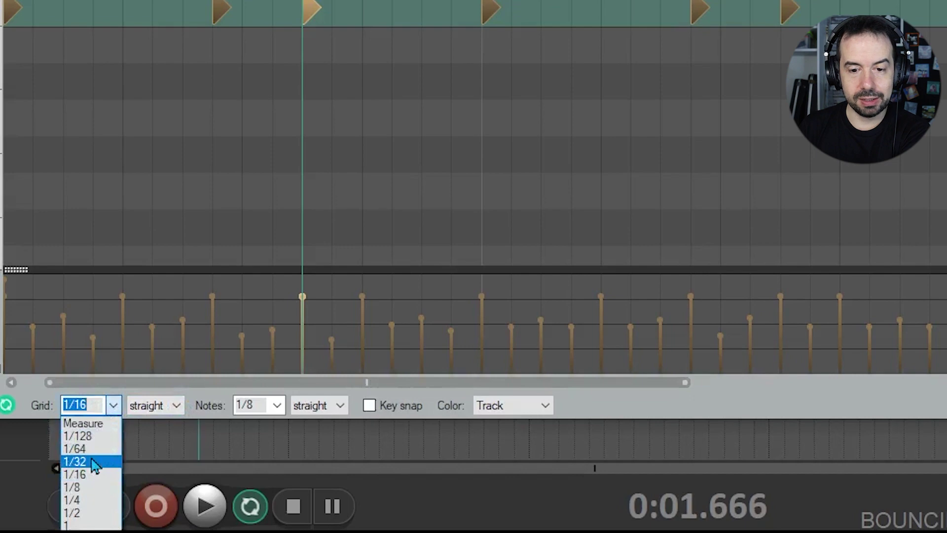
click(94, 461)
drag(370, 201, 384, 206)
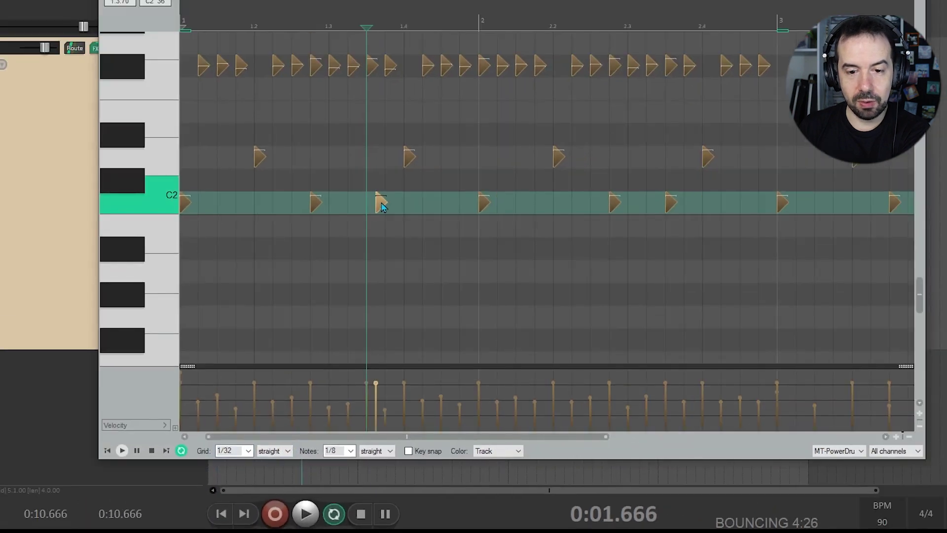
Move the shifted C2 note back one 1/32 grid step, onto the midpoint between beats 1.3 and 1.4.
scroll(384, 206, up, 8)
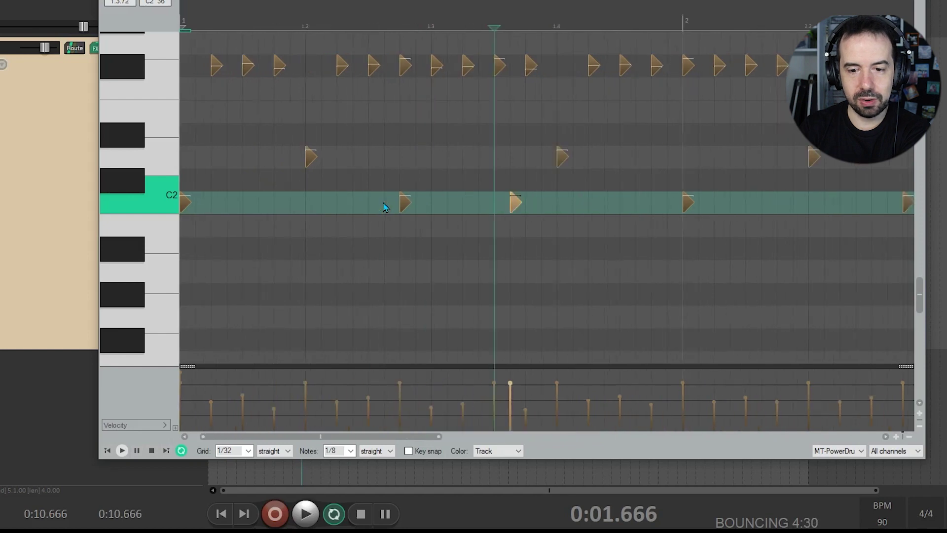
drag(571, 205, 545, 208)
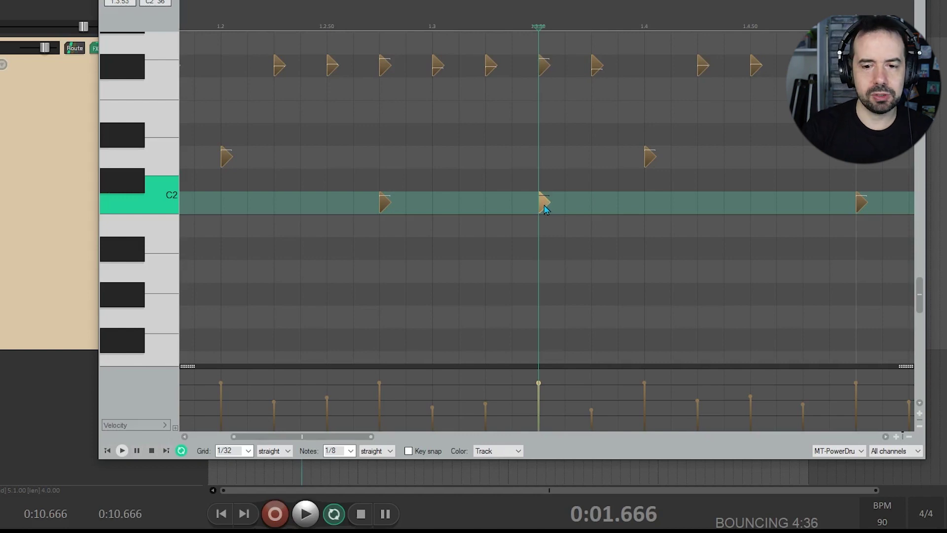
scroll(545, 209, down, 6)
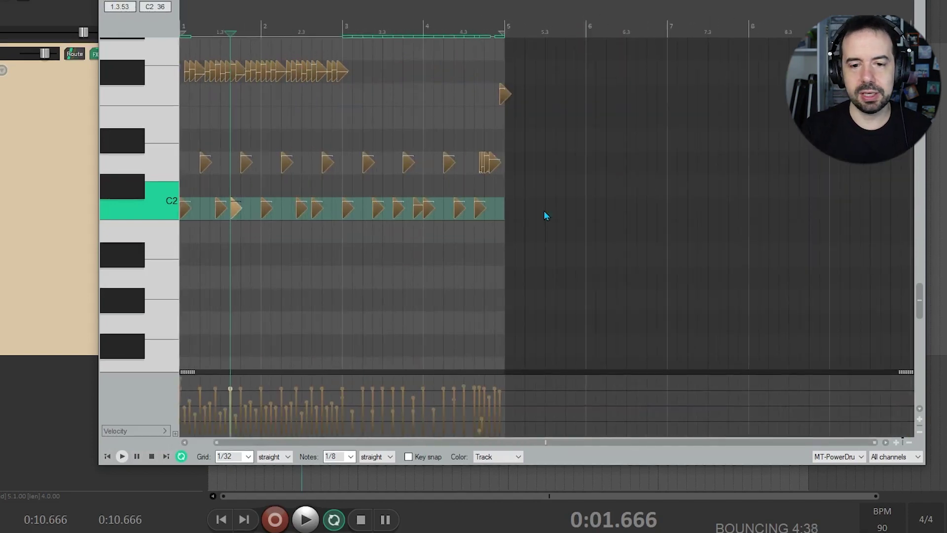
scroll(545, 216, up, 8)
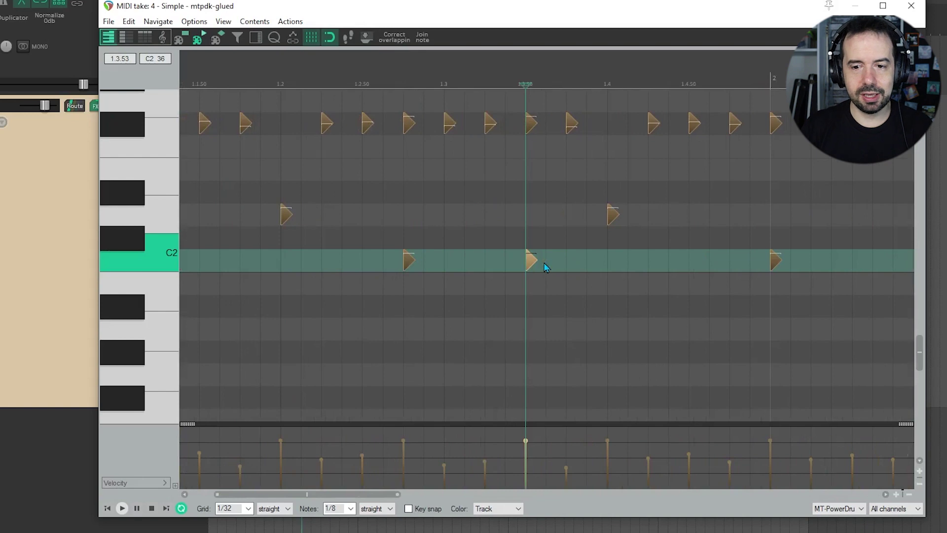
Switch the MIDI editor from the piano roll to named notes mode.
click(330, 38)
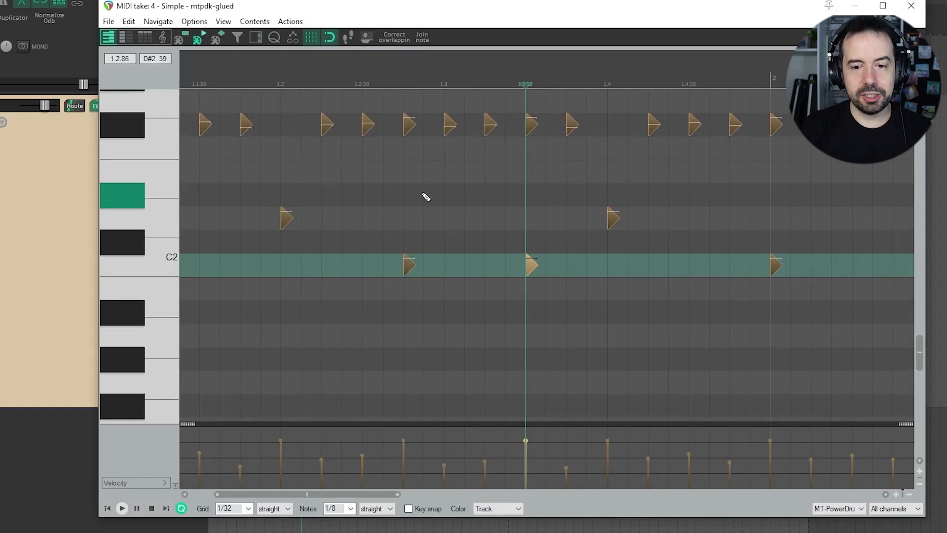
scroll(427, 197, down, 5)
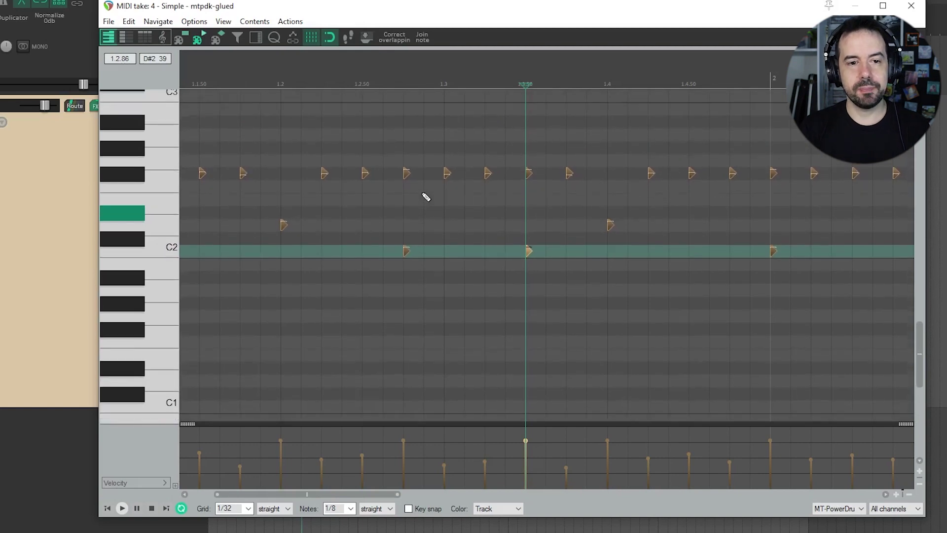
scroll(426, 198, up, 3)
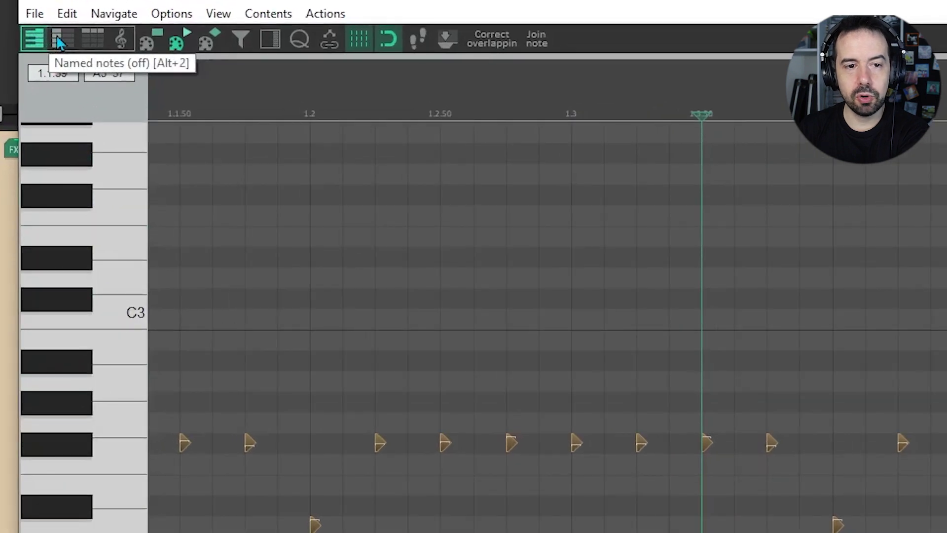
click(59, 43)
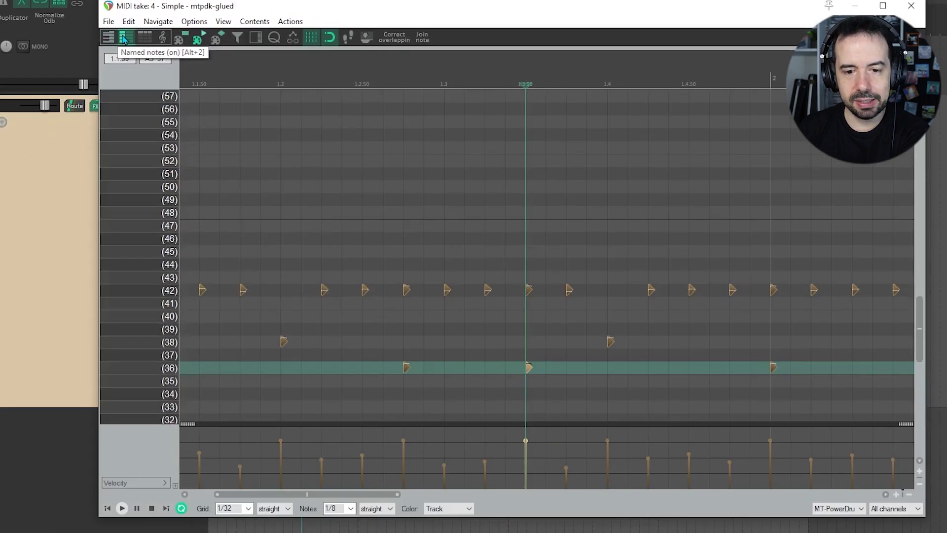
Hide the unused note rows in the MIDI editor.
right_click(150, 84)
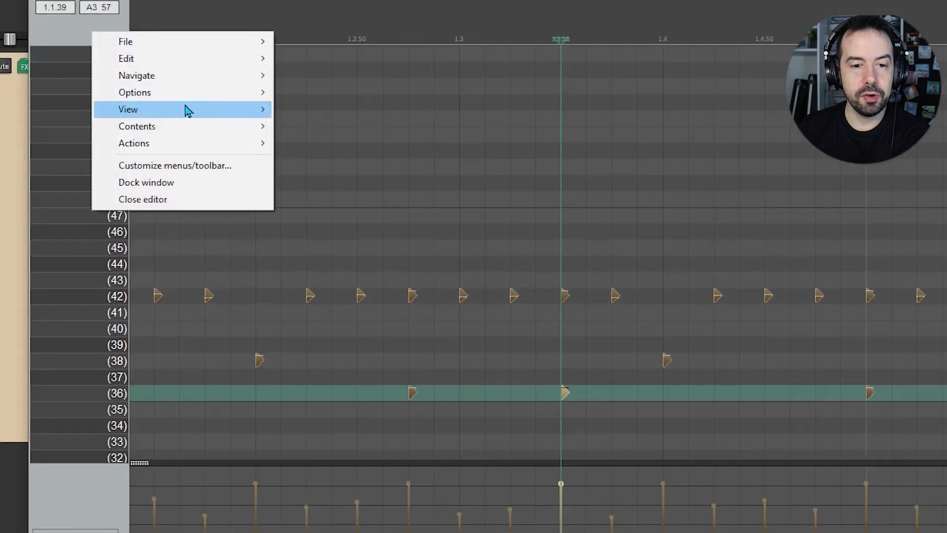
mouse_move(229, 138)
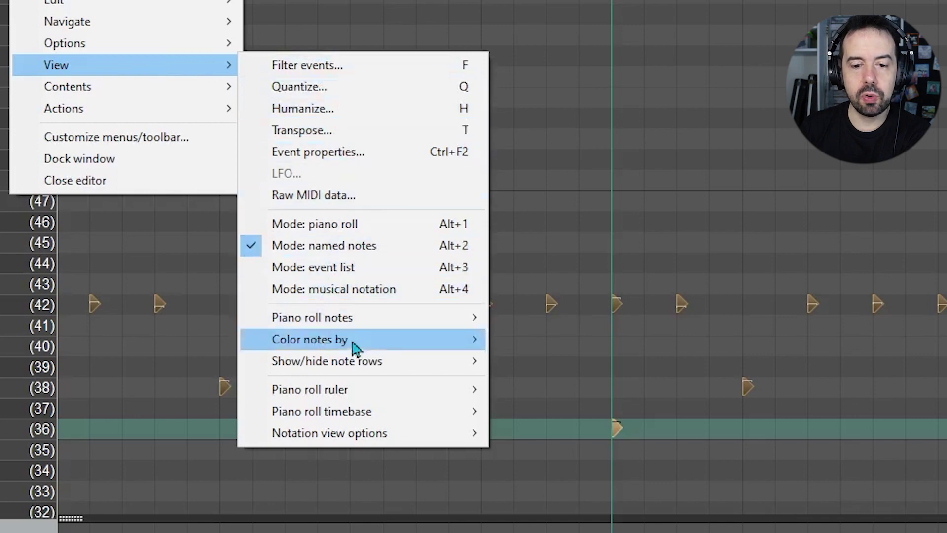
mouse_move(370, 362)
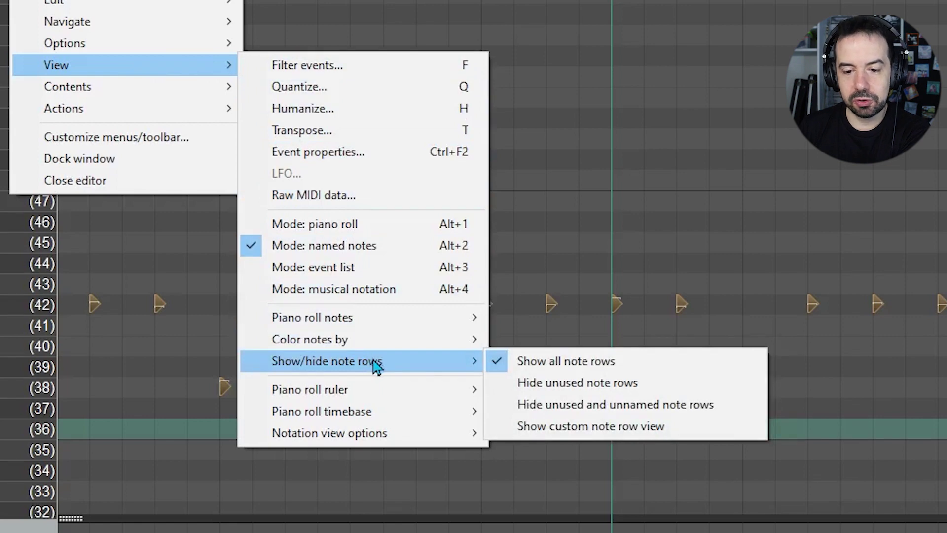
click(550, 389)
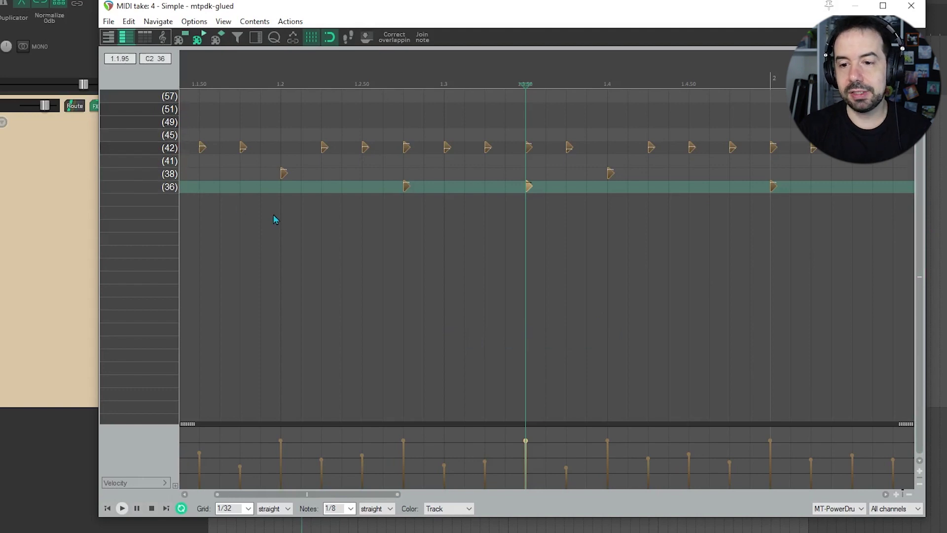
Name note row 36 "Bumbo".
scroll(273, 217, down, 6)
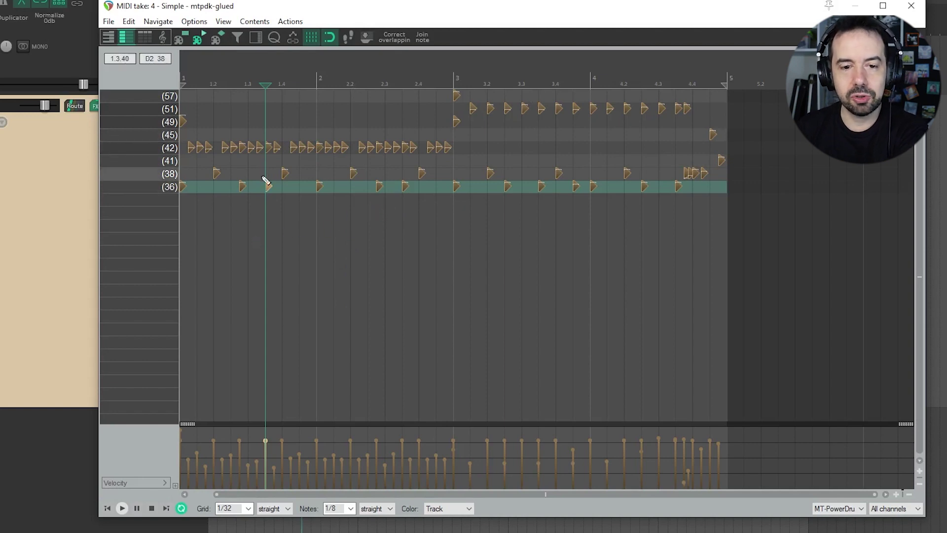
click(319, 188)
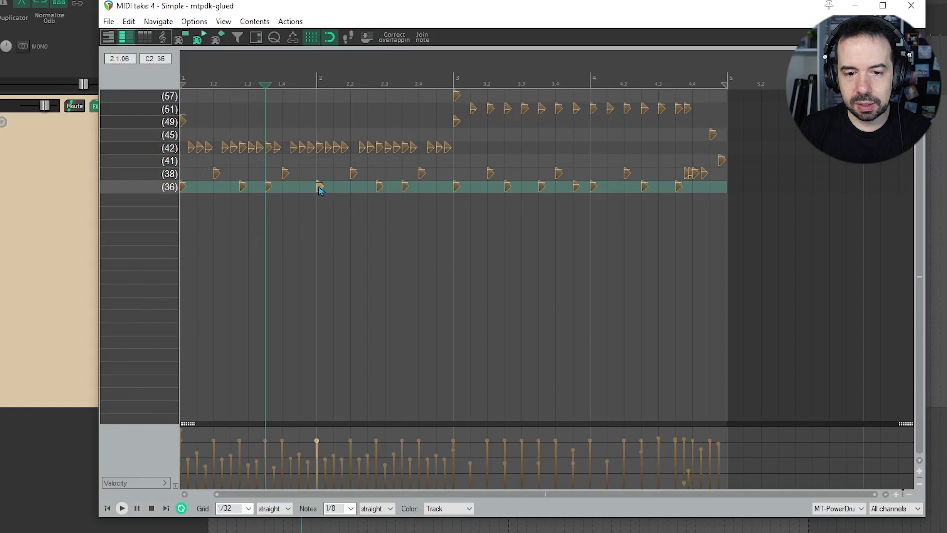
right_click(138, 190)
right_click(137, 190)
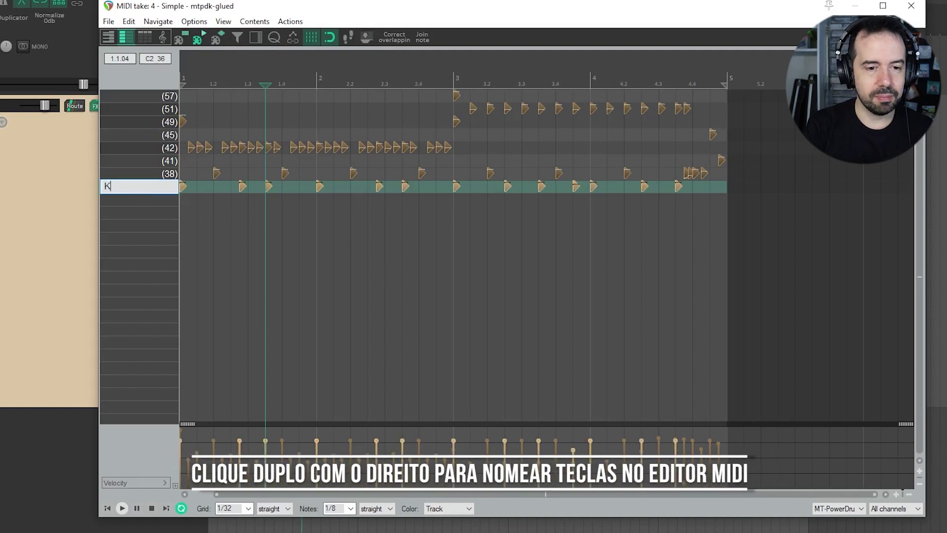
text(Bumbo)
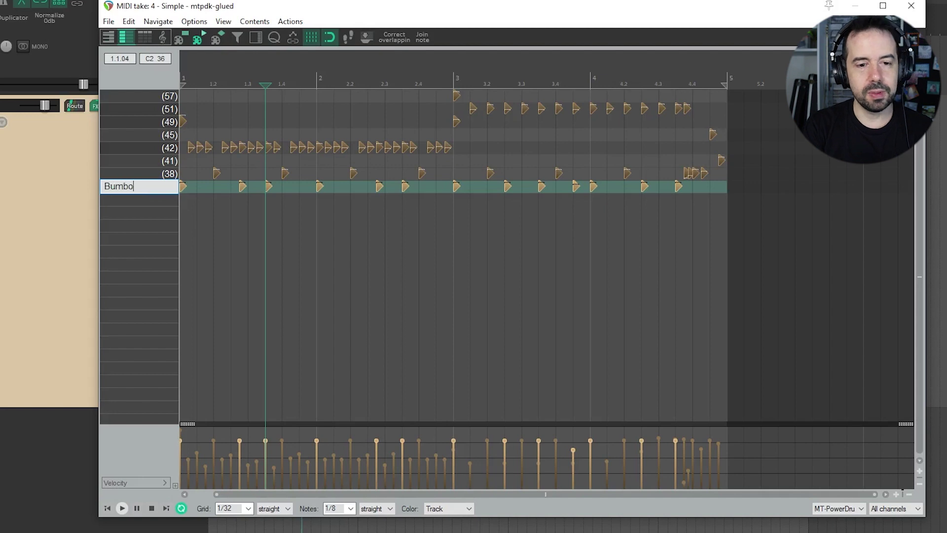
key(Return)
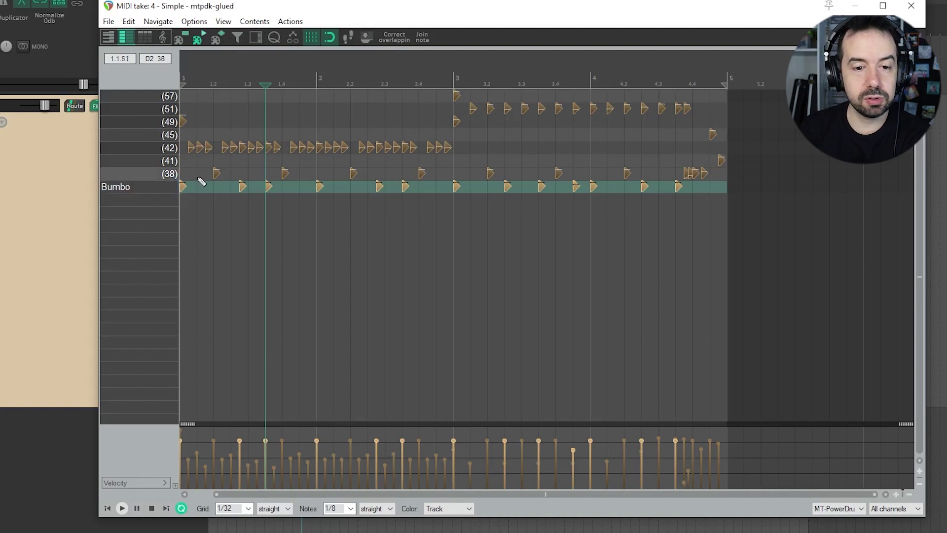
Name note row 38 "Caixa".
click(216, 174)
double_click(143, 178)
text(Caixa)
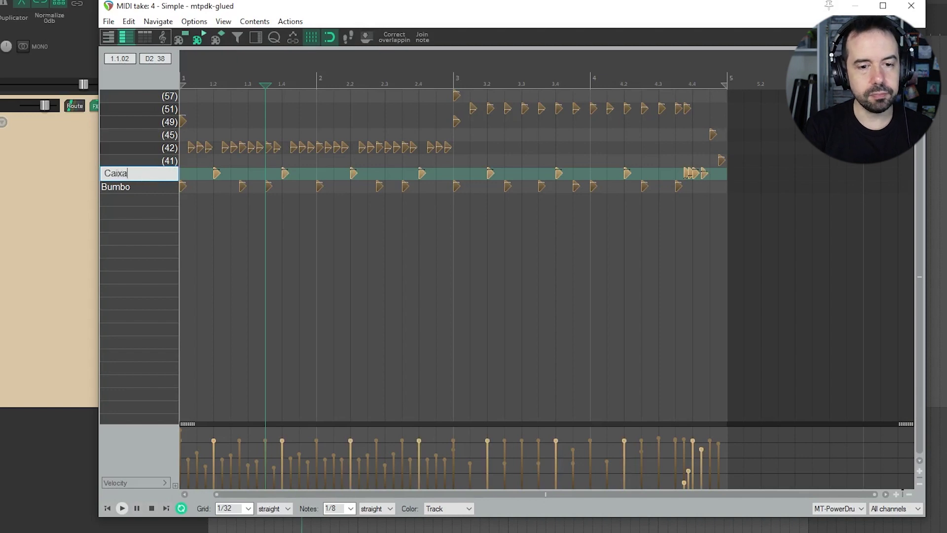
key(Return)
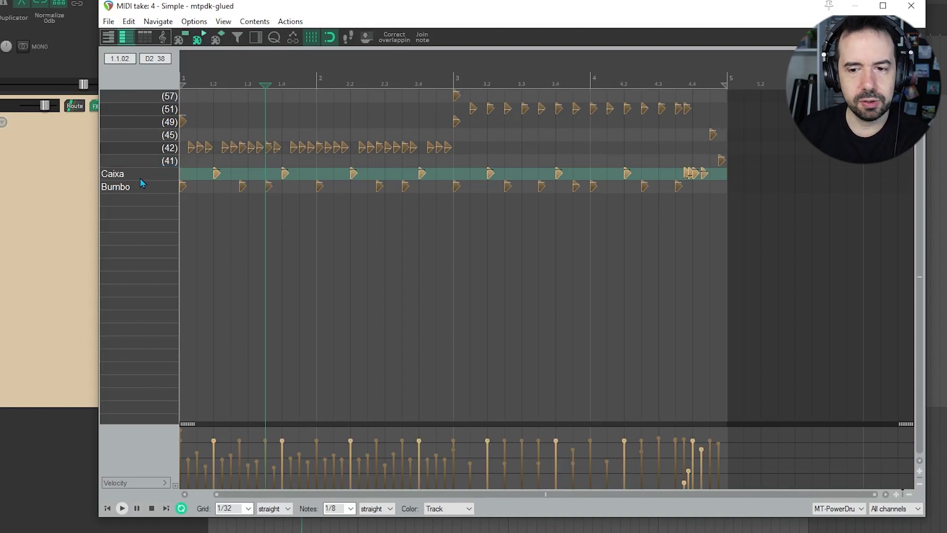
Name note row 41 "Surdo" and note row 42 "HH close".
click(722, 160)
double_click(123, 162)
text(Surdo)
key(Return)
double_click(132, 149)
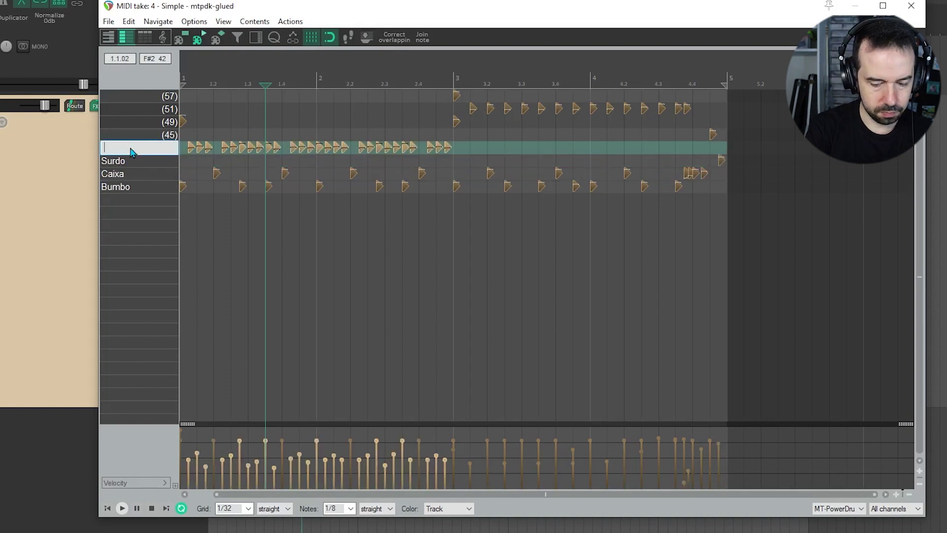
text(HH close)
key(Return)
Name note row 45 "T2" and note row 49 "Ataque".
click(712, 134)
double_click(136, 135)
text(T2)
key(Return)
double_click(136, 122)
text(Ataque)
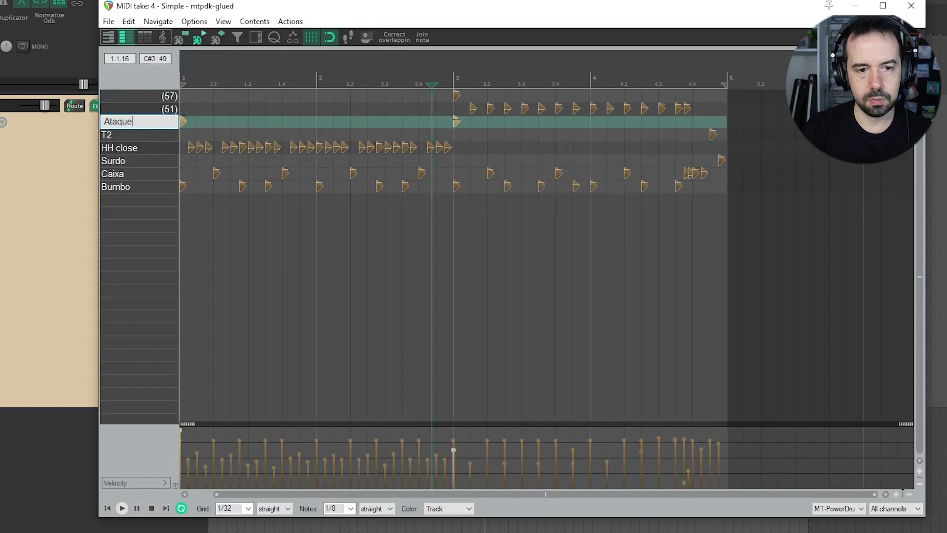
key(Return)
Name note row 51 "Condução" and note row 57 "Crash".
double_click(135, 109)
text(Condução)
key(Return)
click(456, 96)
double_click(124, 96)
text(Crash)
key(Return)
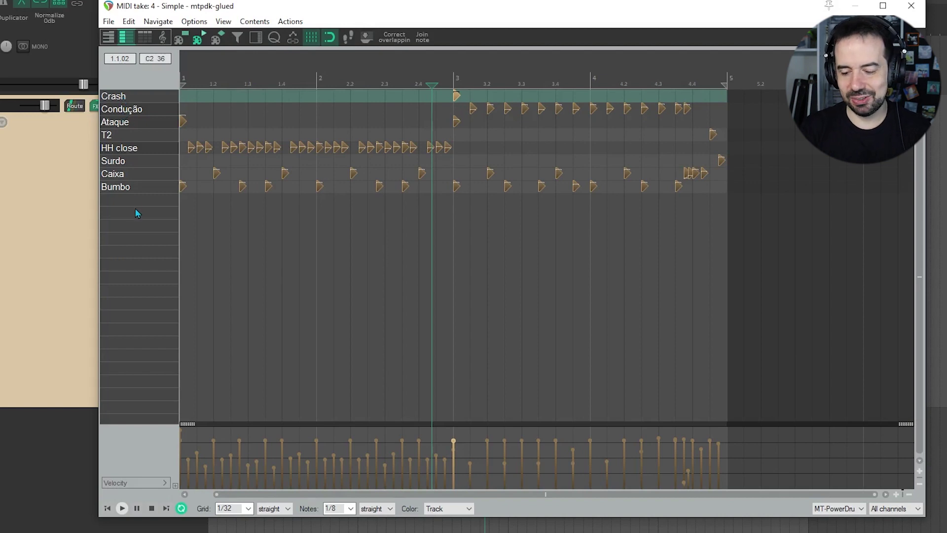
Enlarge the named note rows vertically and zoom in on the timeline to view the drum notes.
scroll(135, 208, up, 5)
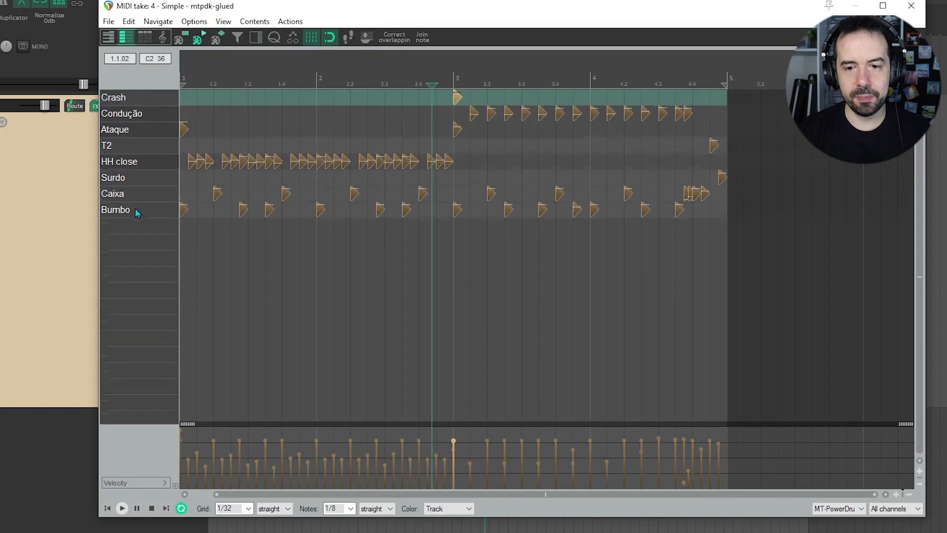
scroll(135, 208, up, 3)
scroll(135, 208, down, 5)
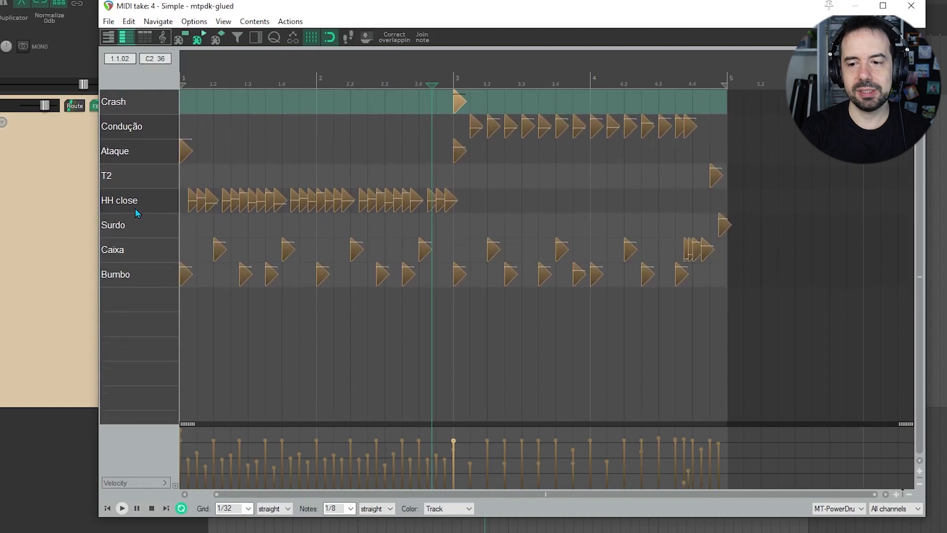
scroll(137, 213, up, 2)
key(plus)
key(plus)
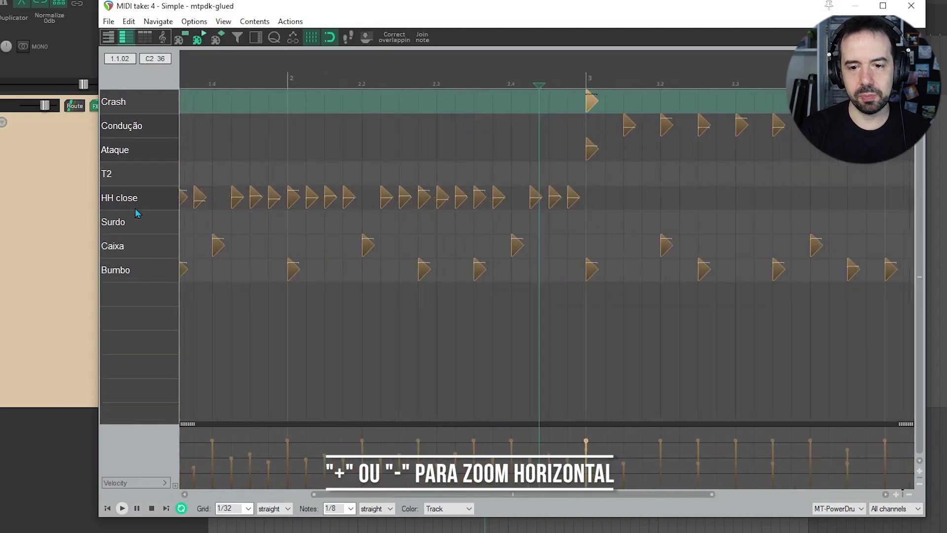
Reorder the note rows so Bumbo sits directly above Caixa and HH close is the topmost row.
key(minus)
key(minus)
key(minus)
key(minus)
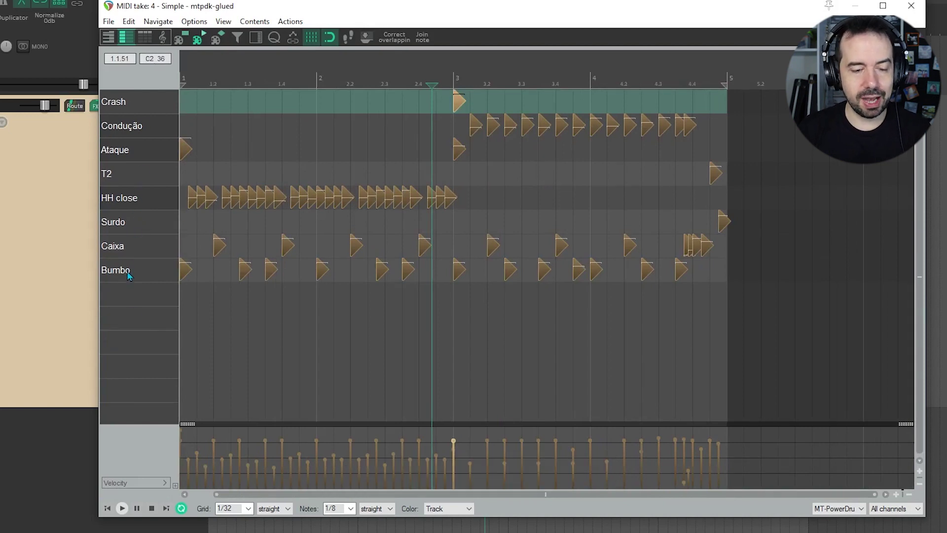
drag(127, 273, 140, 250)
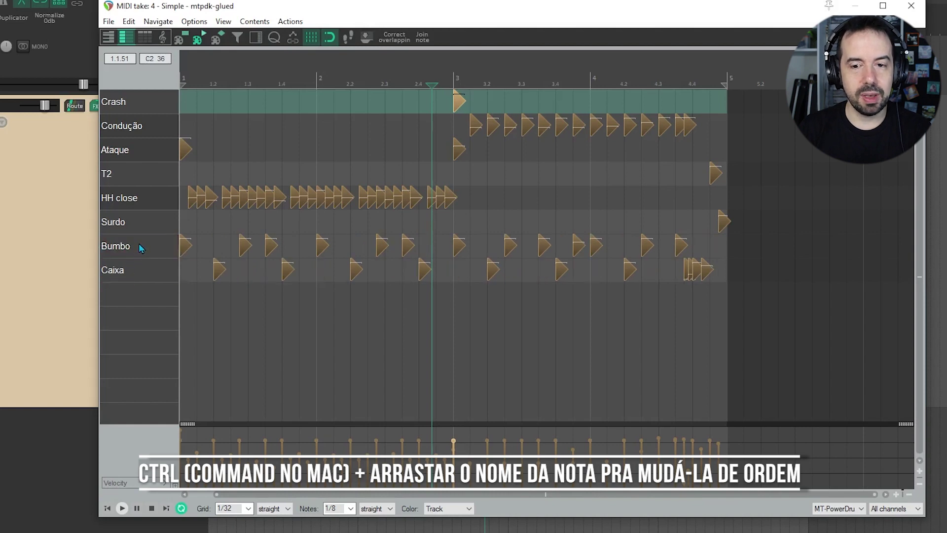
drag(146, 200, 157, 103)
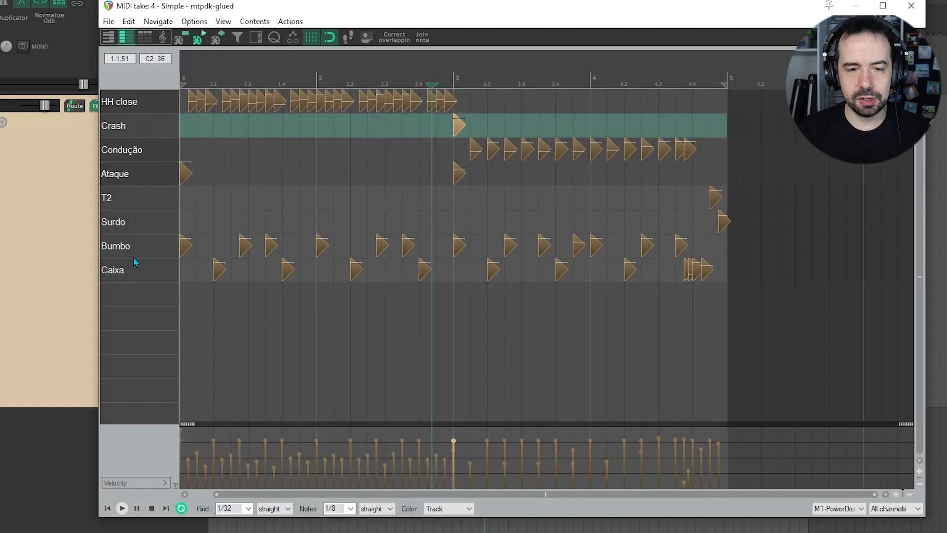
Look over the options for loading, saving and clearing note/CC names without applying any of them.
right_click(142, 80)
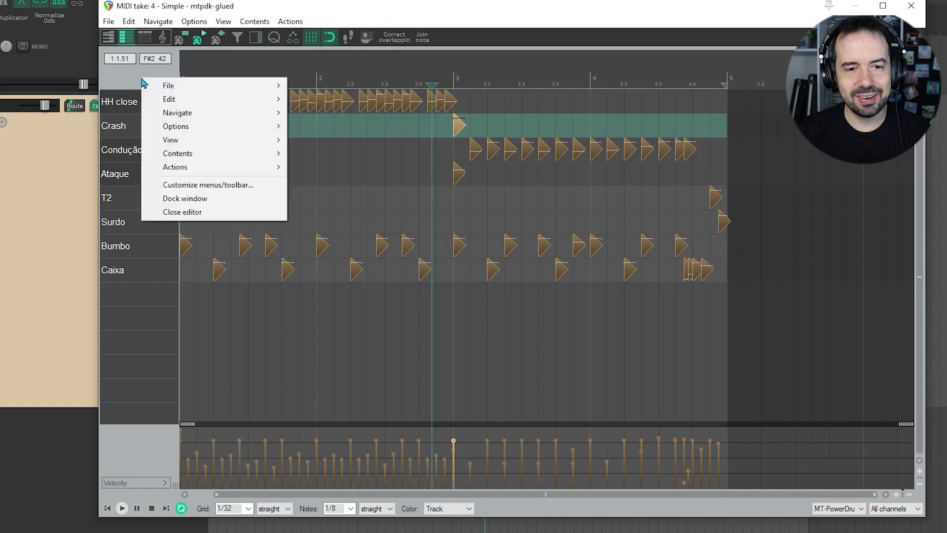
mouse_move(186, 89)
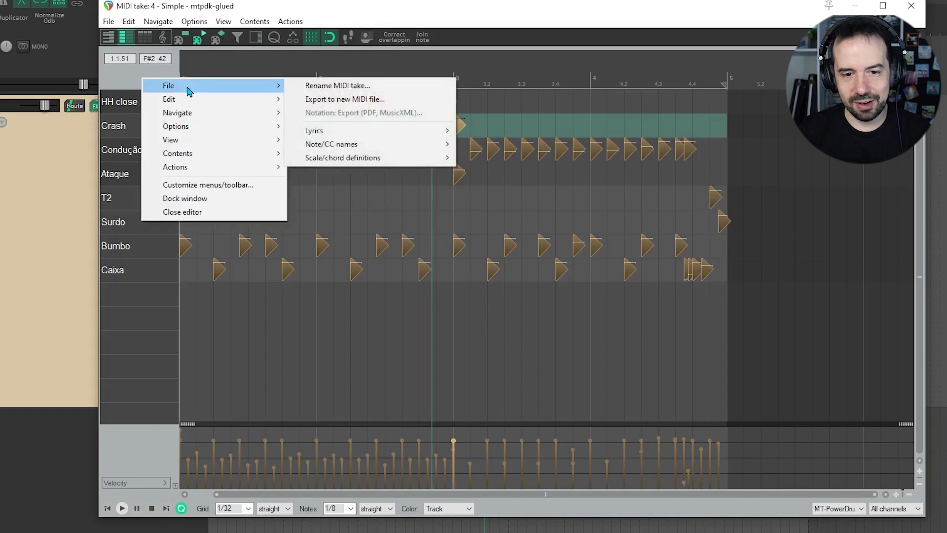
mouse_move(350, 146)
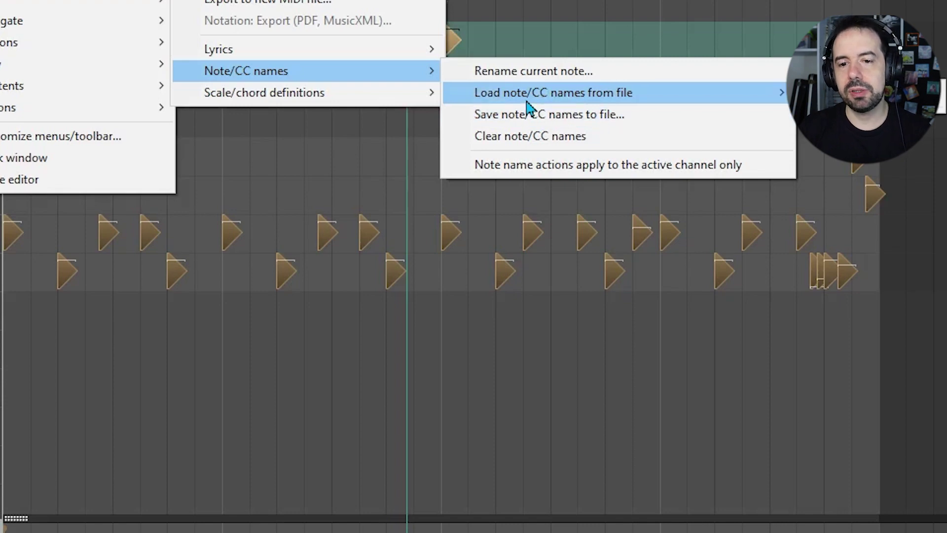
mouse_move(530, 94)
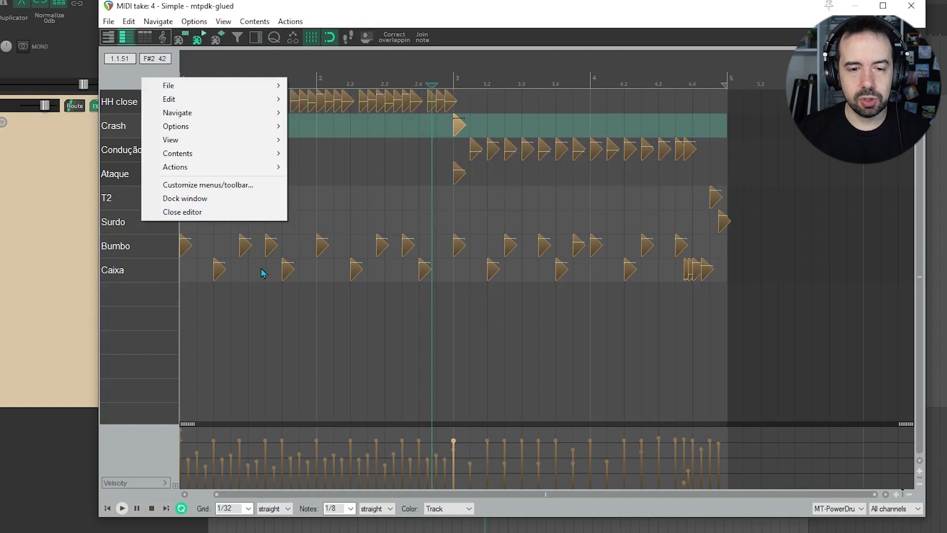
click(436, 18)
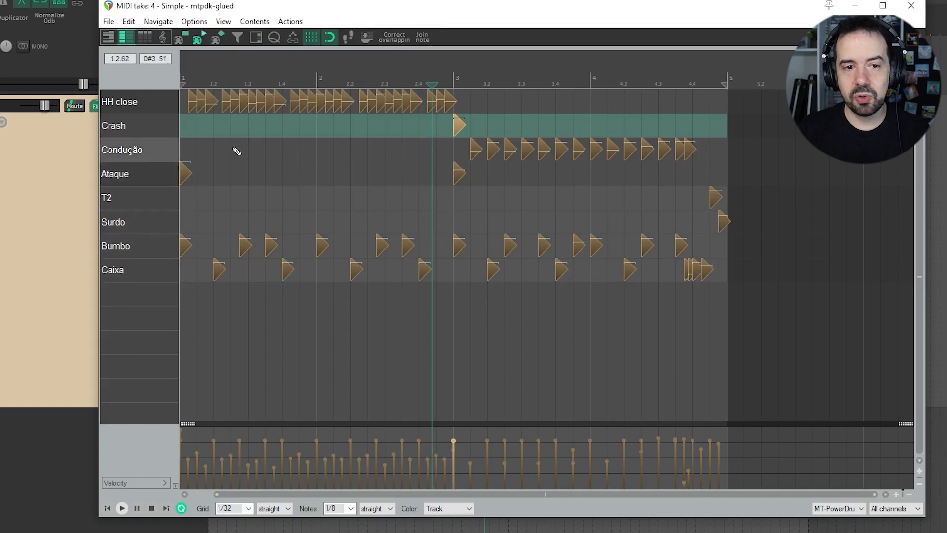
Color the MIDI notes by pitch instead of by track.
right_click(160, 84)
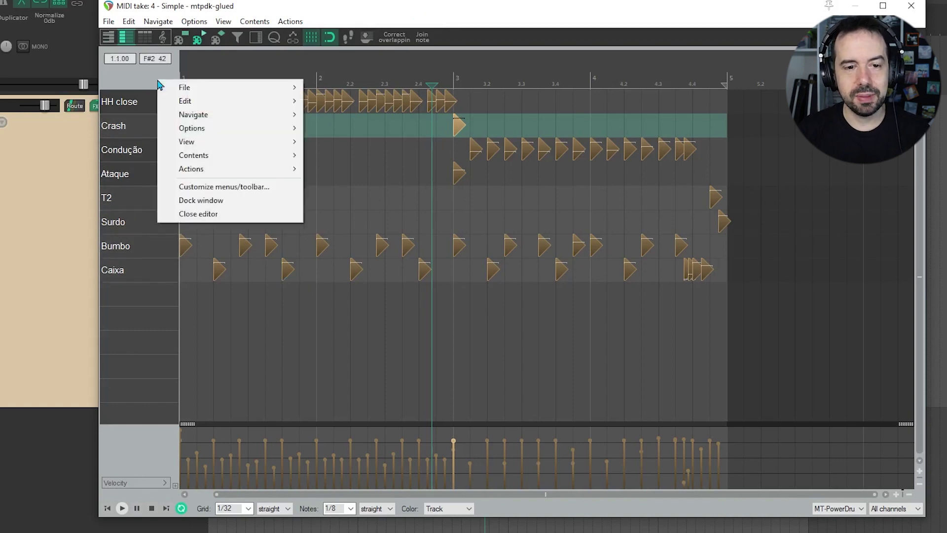
mouse_move(249, 142)
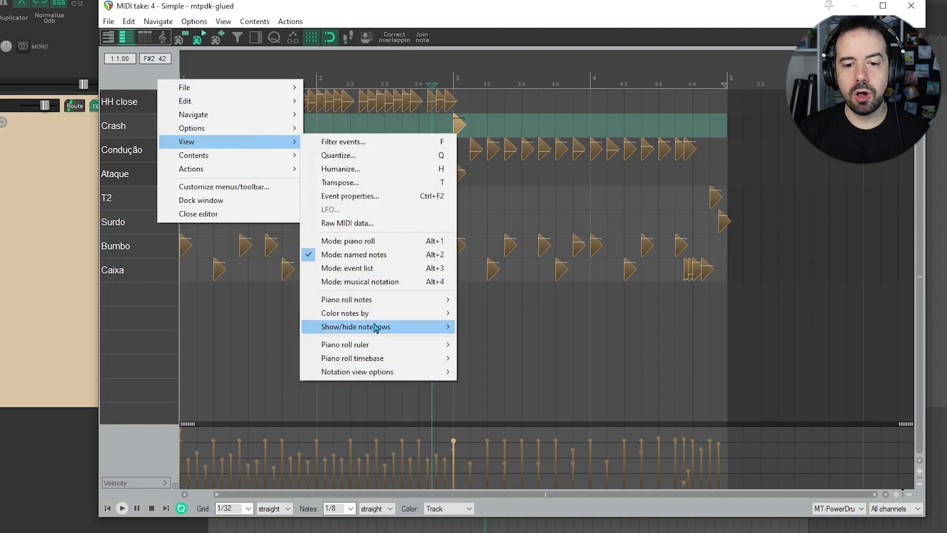
mouse_move(382, 316)
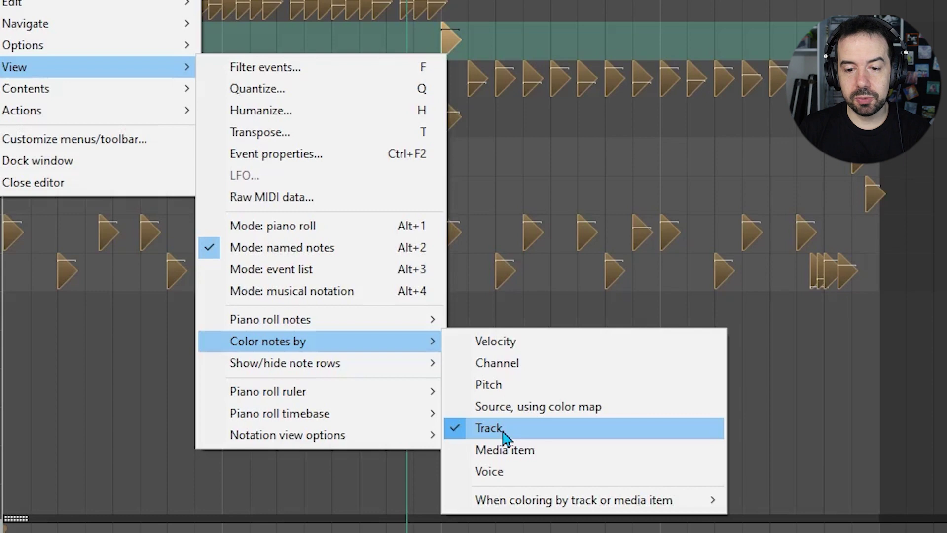
click(552, 395)
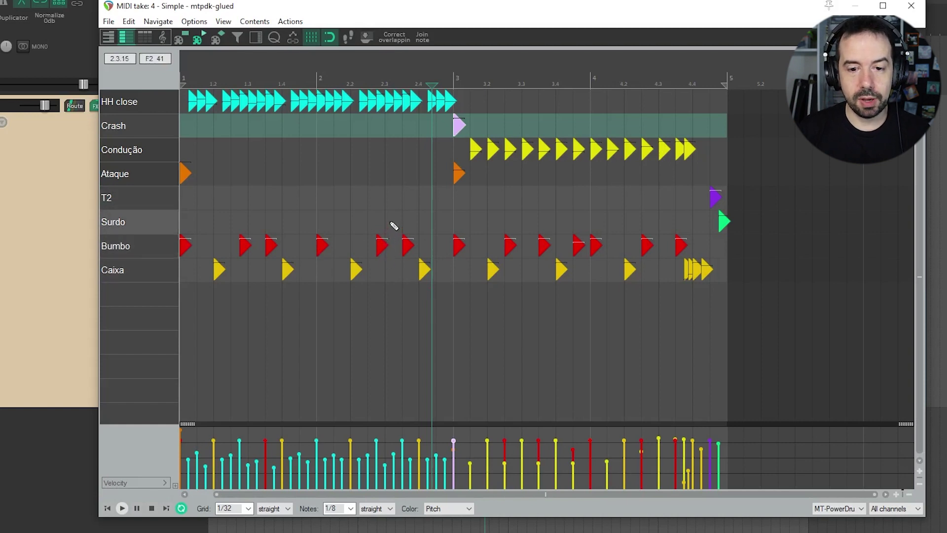
Insert a trial note on the T2 row at beat 2.3 and delete it again.
double_click(390, 202)
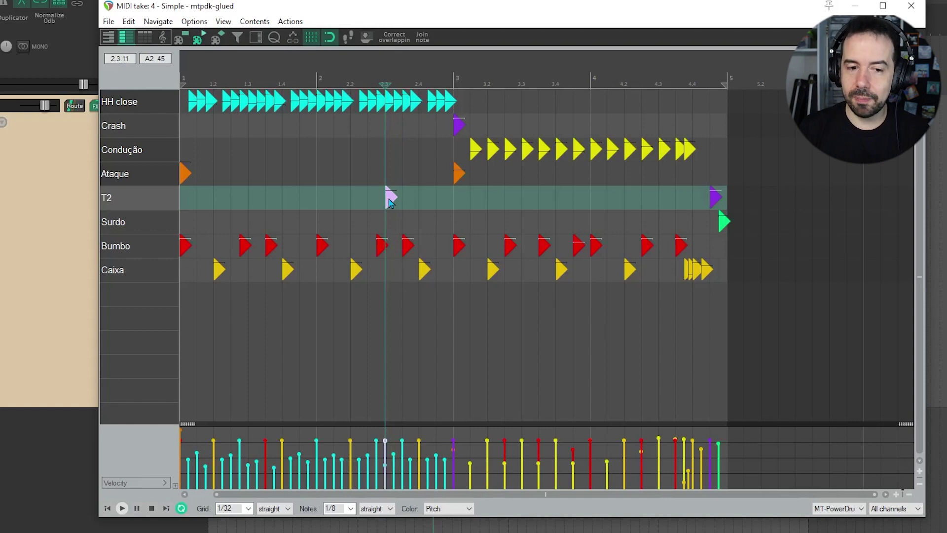
double_click(390, 199)
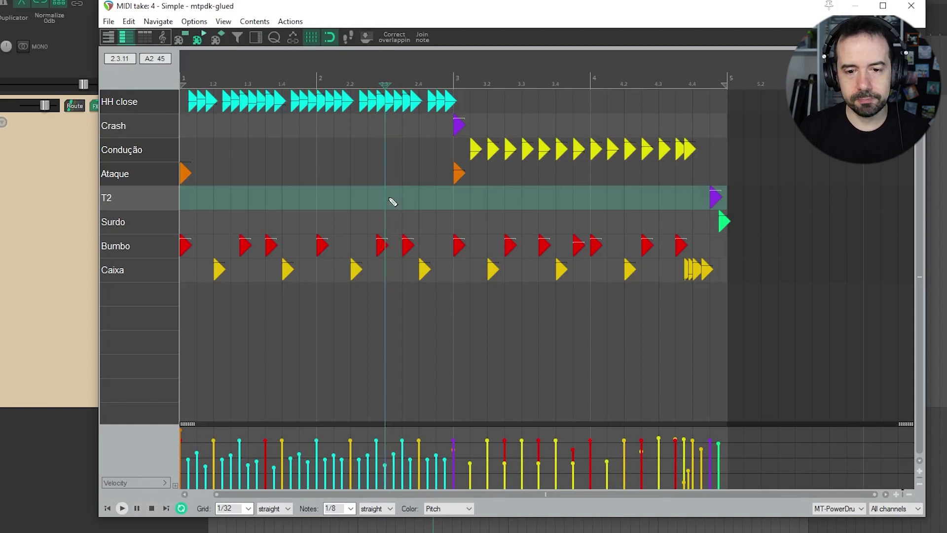
Nudge the Ataque note at bar 3 a few grid steps earlier and later, returning it to bar 3.
click(459, 183)
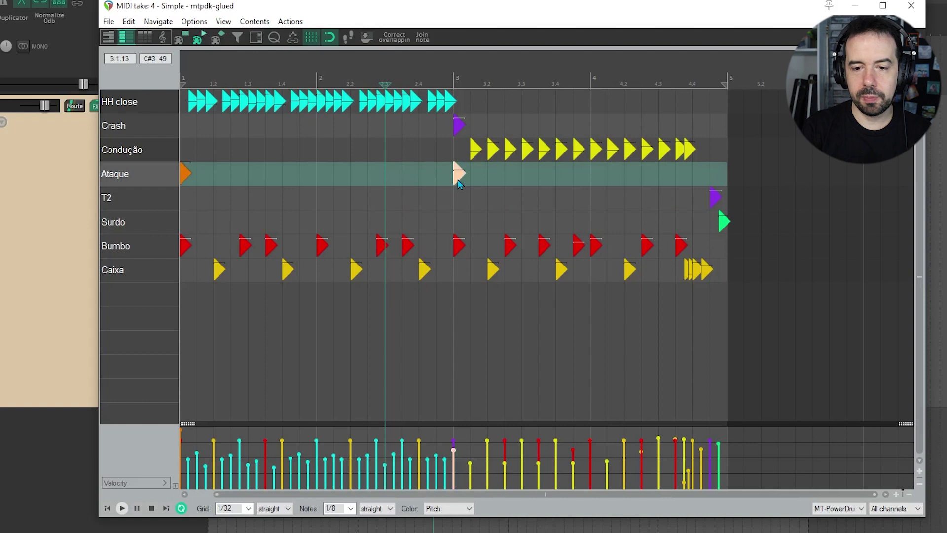
key(KP_4)
key(KP_4)
key(KP_4)
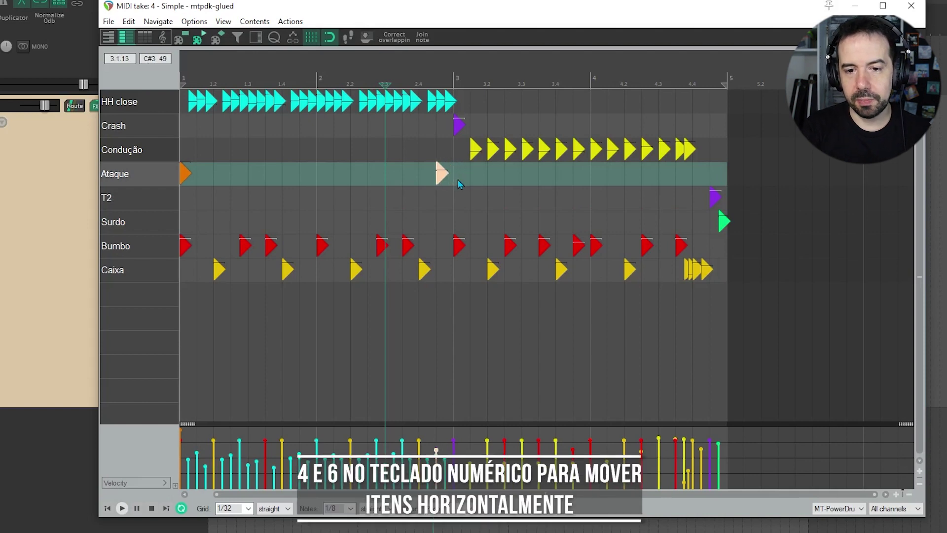
key(KP_6)
key(KP_6)
key(KP_6)
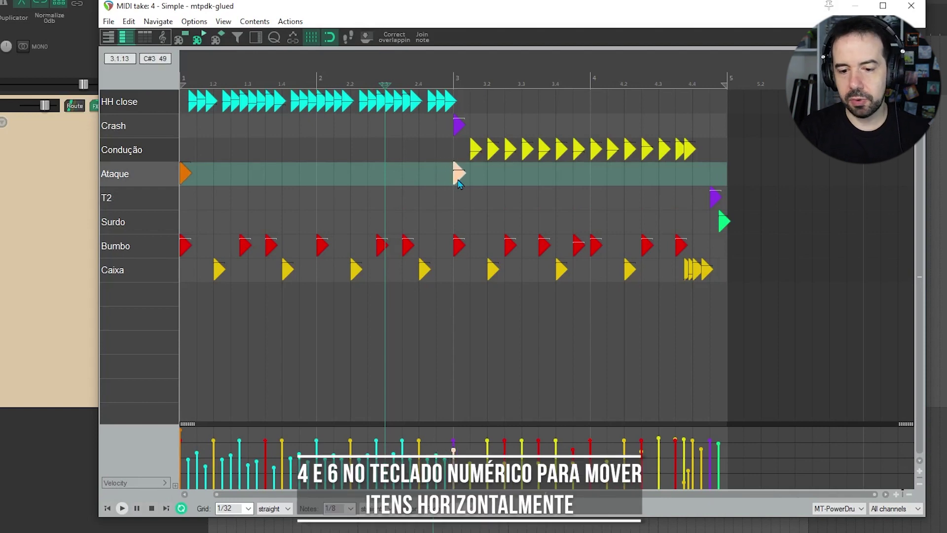
key(KP_6)
key(KP_6)
key(KP_4)
key(KP_4)
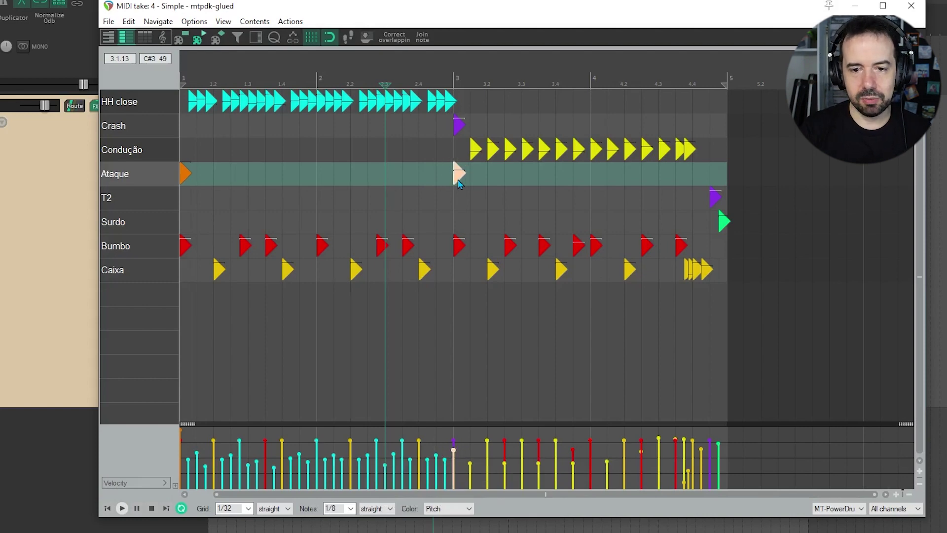
Adjust the velocity of the Ataque note at bar 3 directly on the note and in the velocity lane.
scroll(458, 184, up, 3)
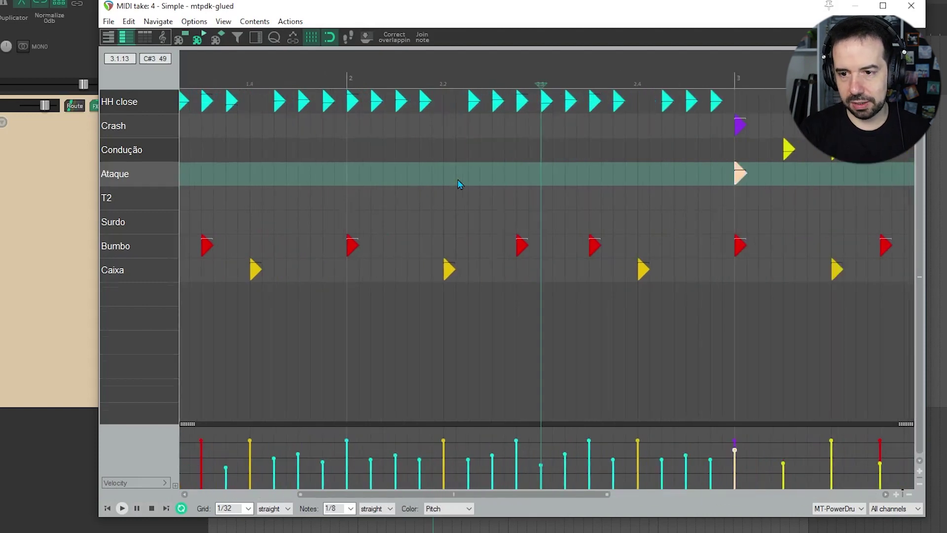
scroll(458, 181, up, 4)
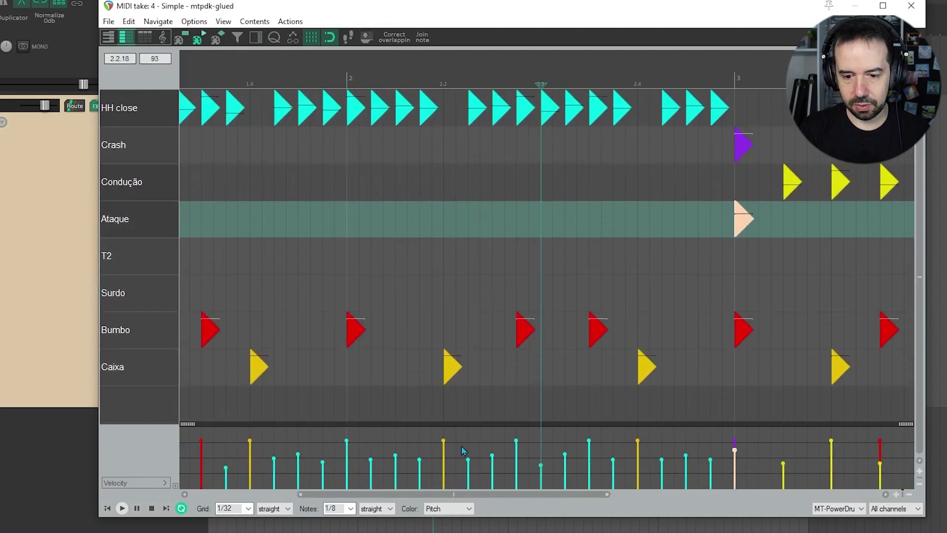
drag(473, 494, 569, 494)
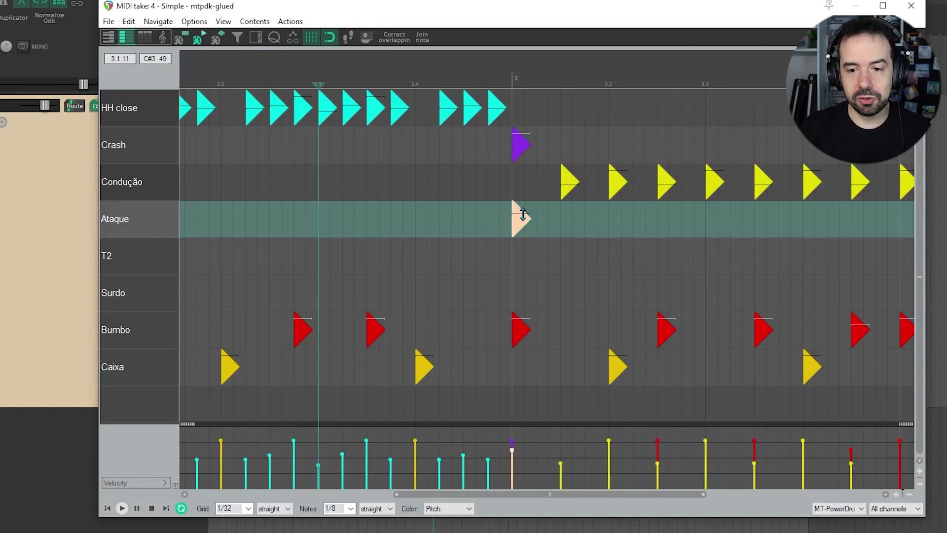
drag(519, 214, 528, 231)
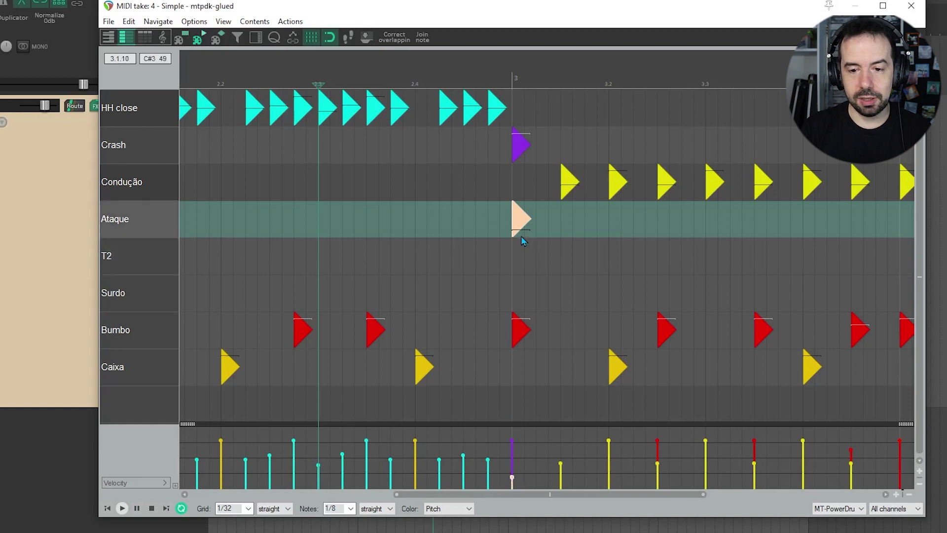
drag(524, 228, 526, 201)
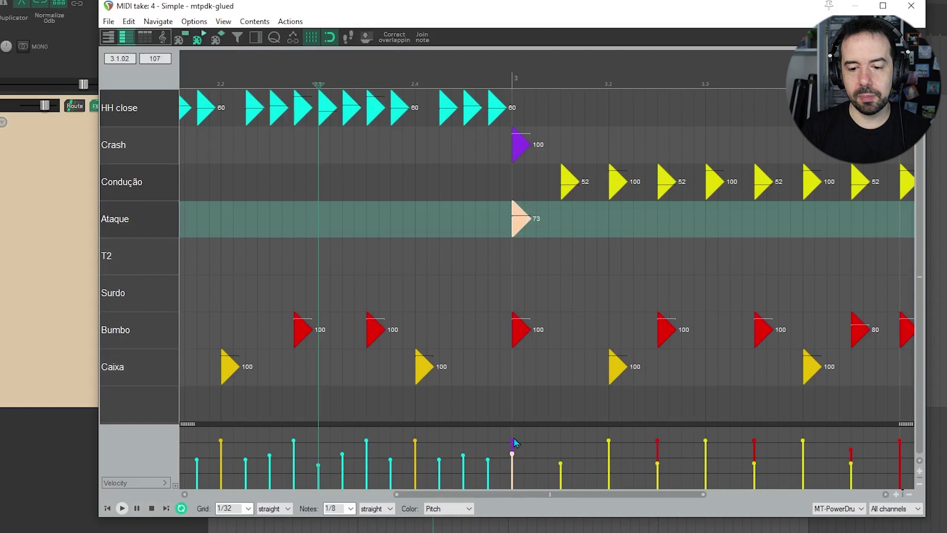
mouse_move(511, 454)
mouse_down()
mouse_move(513, 471)
mouse_move(519, 464)
mouse_up()
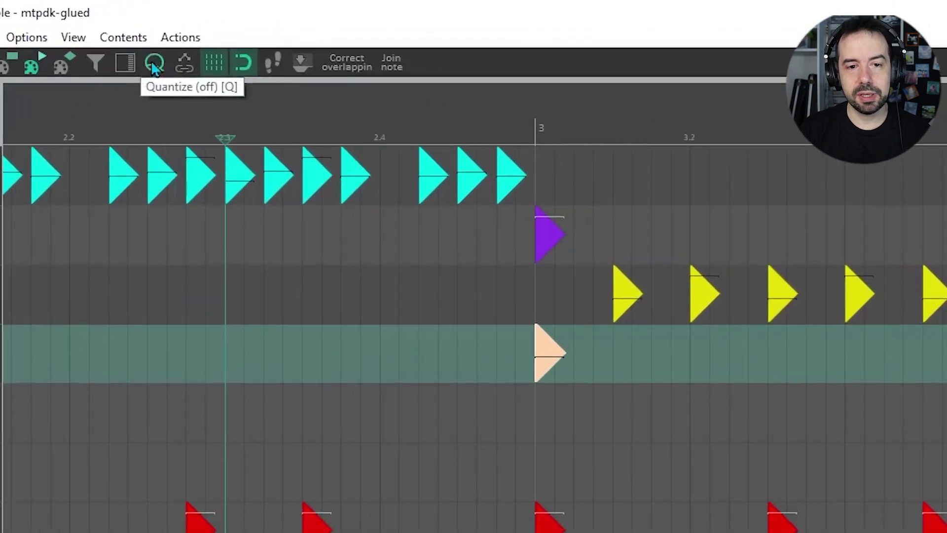
Examine the Quantize Events settings and close the dialog without quantizing.
click(154, 64)
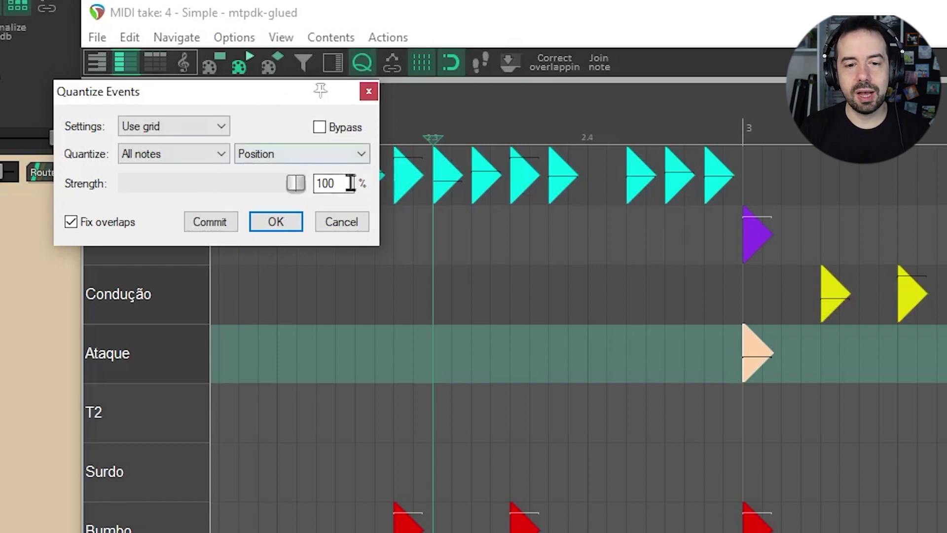
click(369, 93)
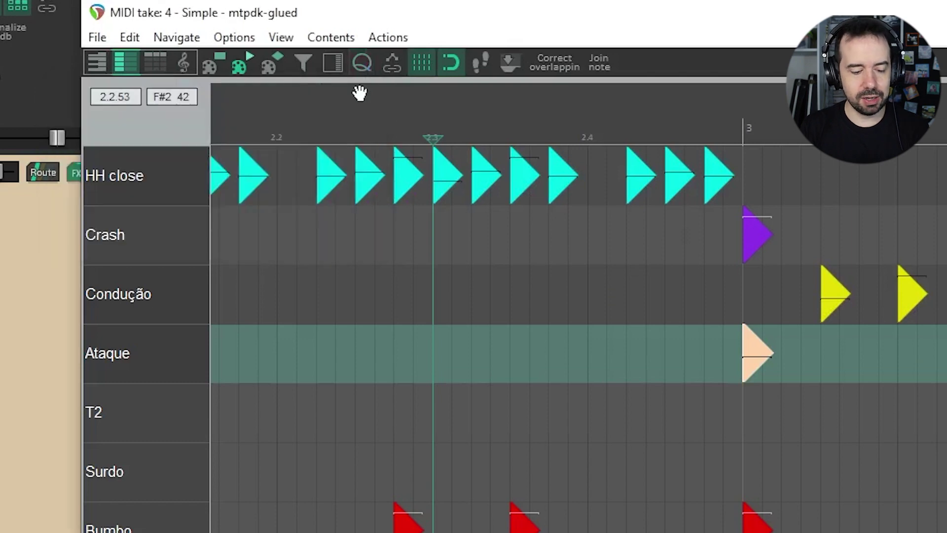
key(q)
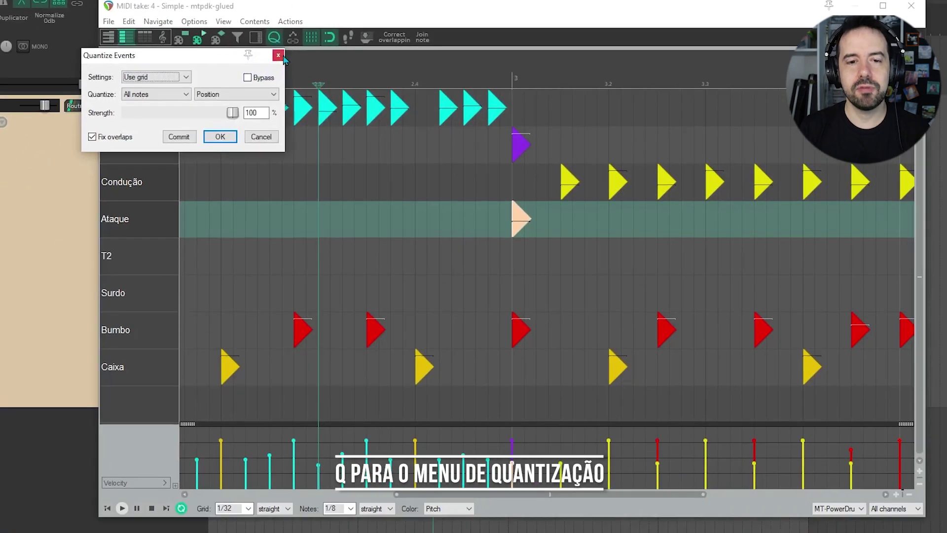
click(281, 56)
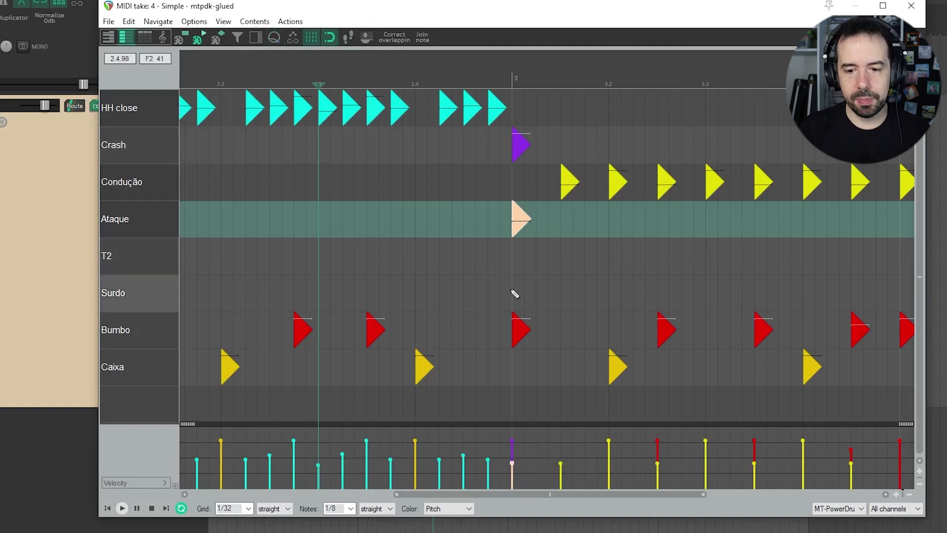
Try to copy the Bumbo note at bar 3 half a beat later, then undo the copy.
ctrl+click(517, 334)
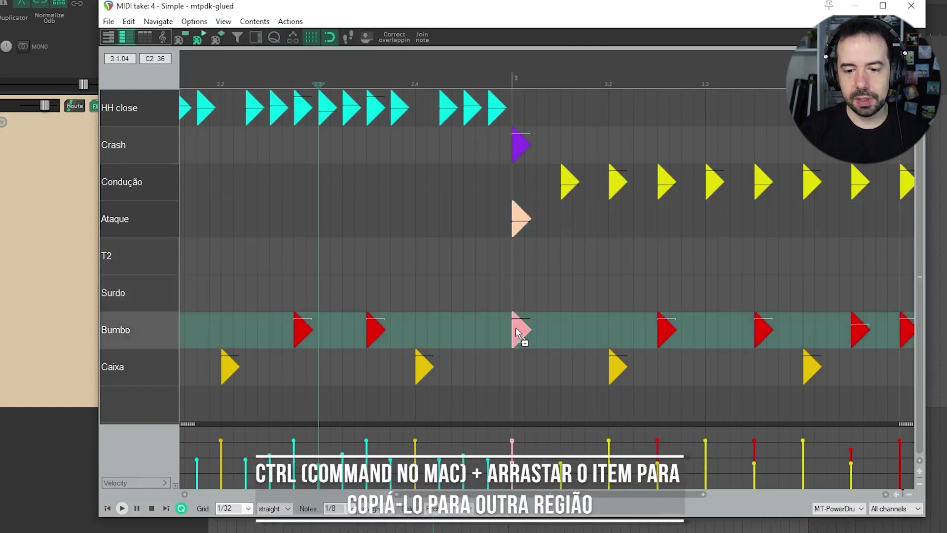
drag(517, 334, 569, 331)
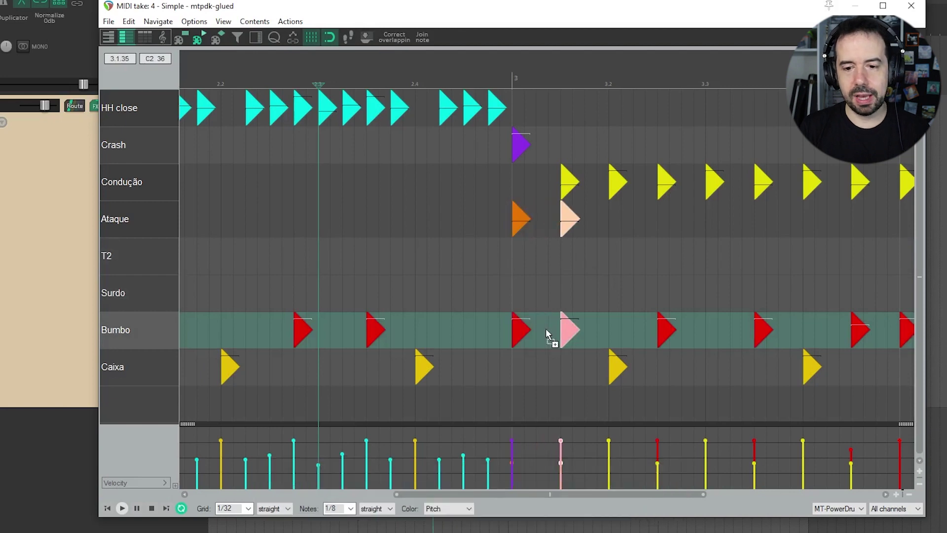
key(ctrl+z)
Deselect all notes, copy only the Bumbo note at bar 3 half a beat later, and play from just before bar 3.
click(538, 294)
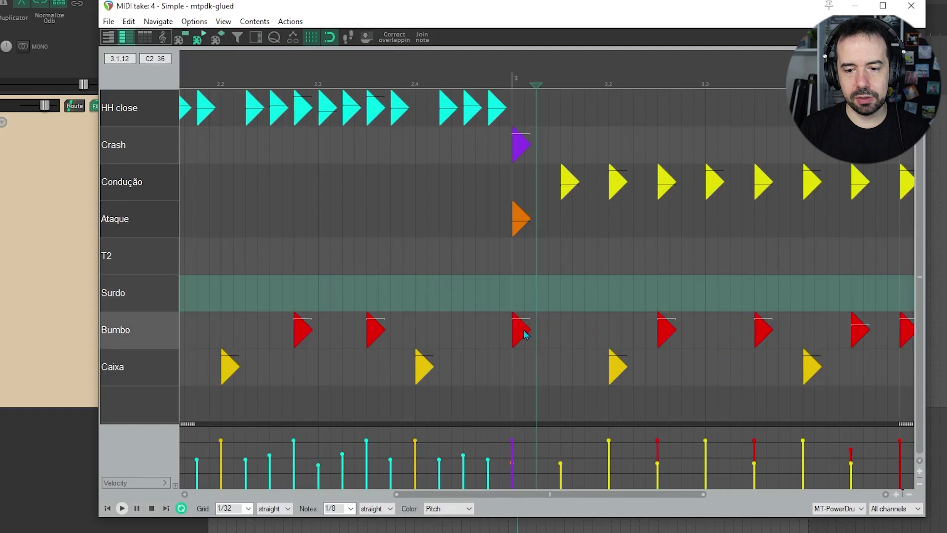
click(522, 337)
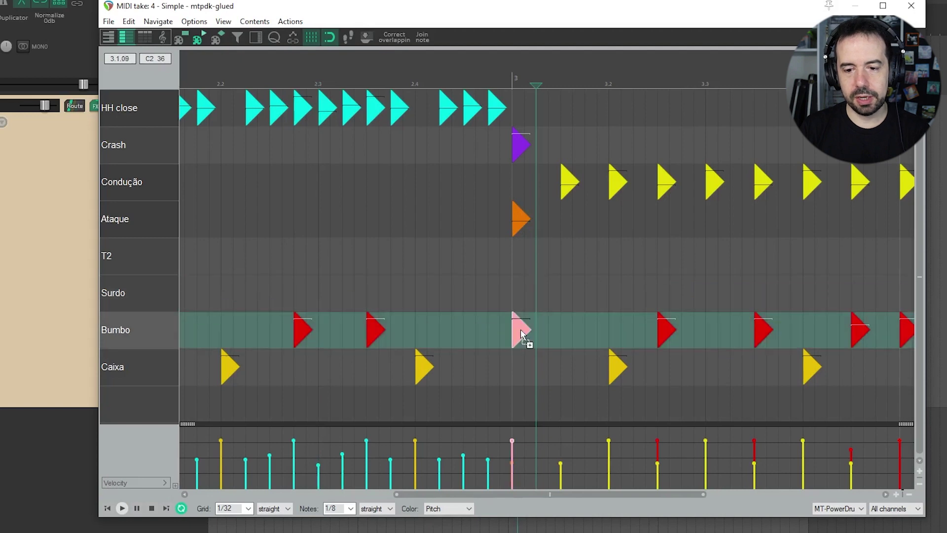
drag(522, 335, 577, 333)
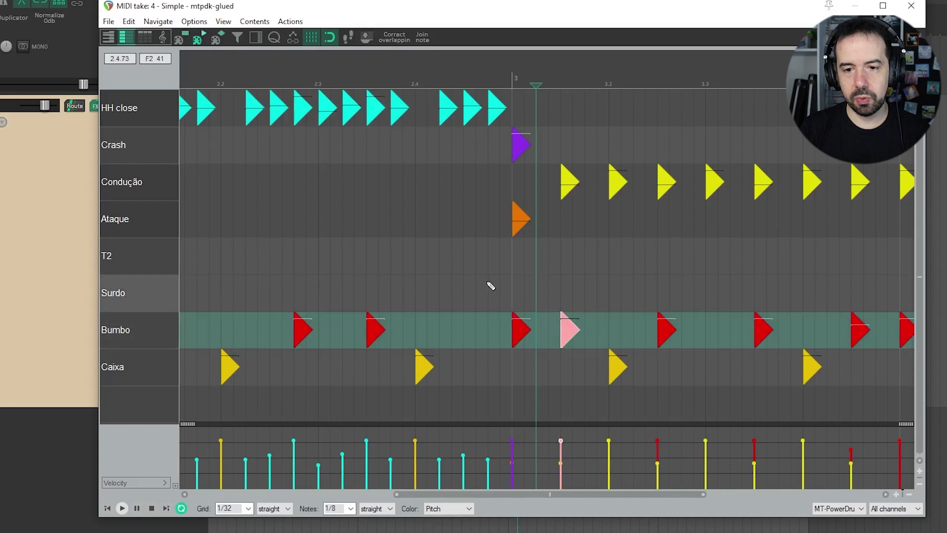
click(490, 79)
key(space)
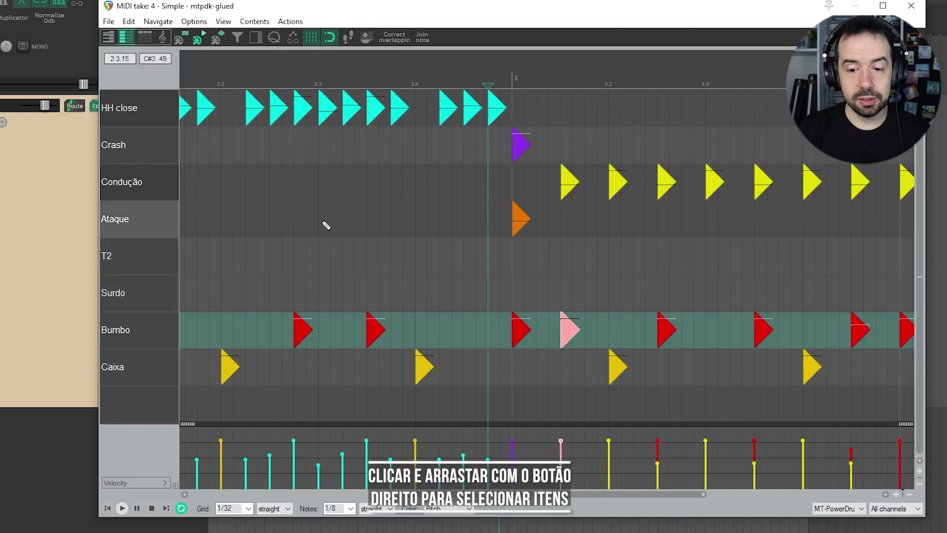
Copy the two Bumbo notes around beat 2.3 and the Caixa note at 2.4 together a quarter beat later.
drag(268, 254, 442, 383)
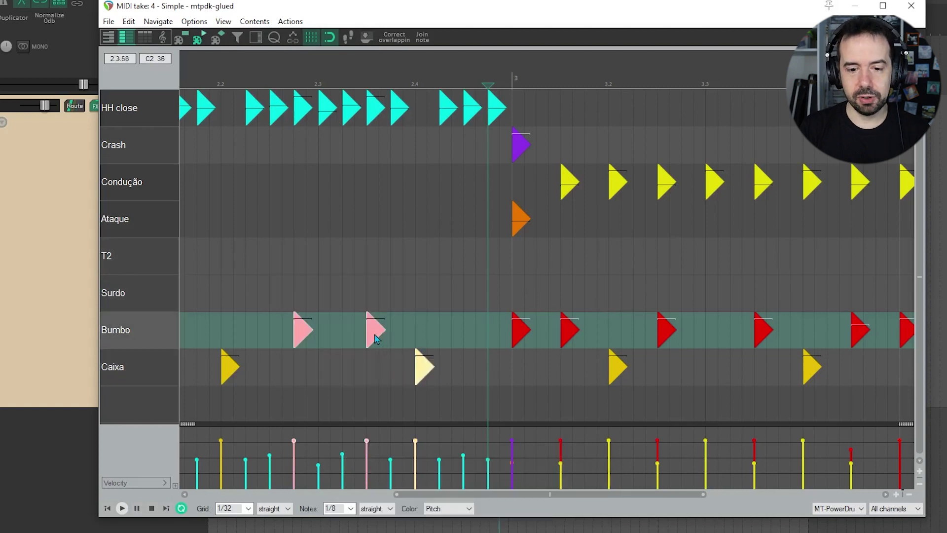
drag(375, 336, 382, 340)
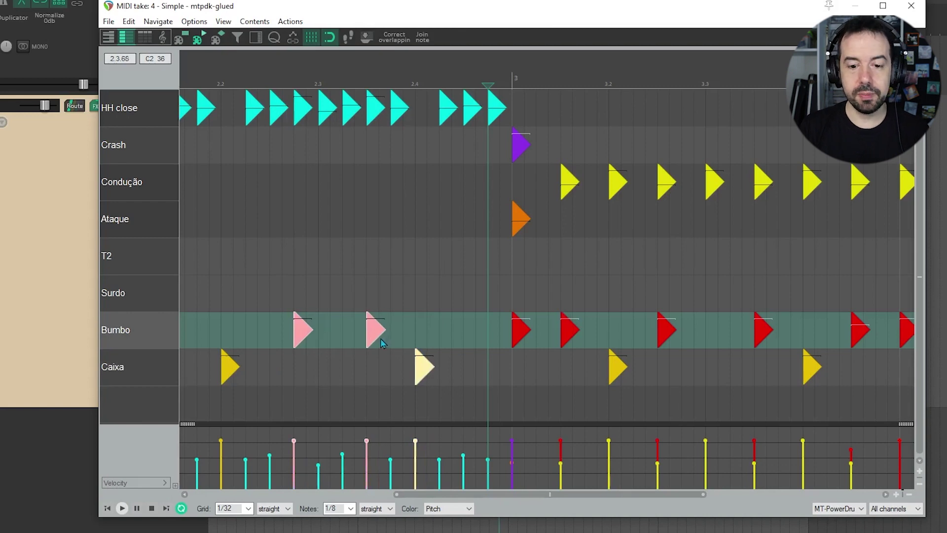
drag(373, 335, 401, 334)
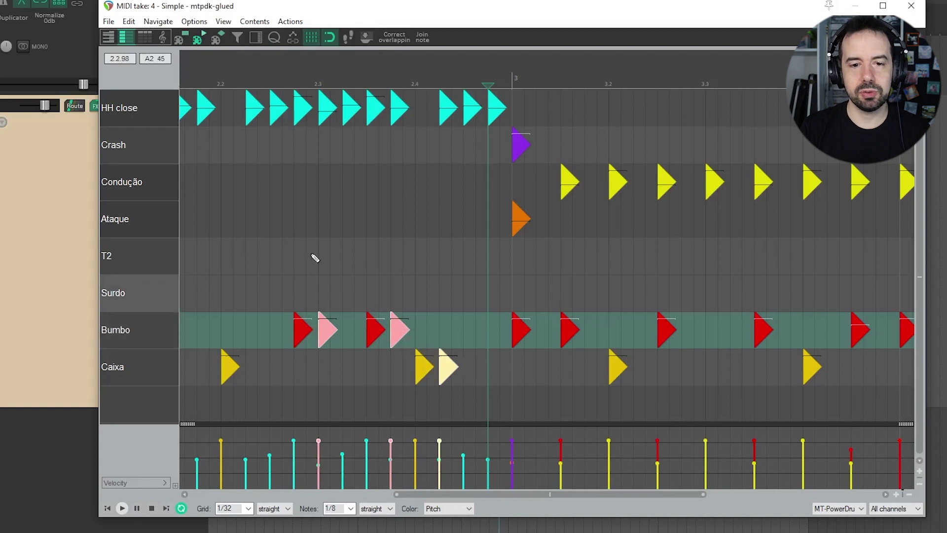
Play back the edited drum pattern from just before beat 2.3 and again from beat 2.2.
click(268, 75)
key(space)
key(space)
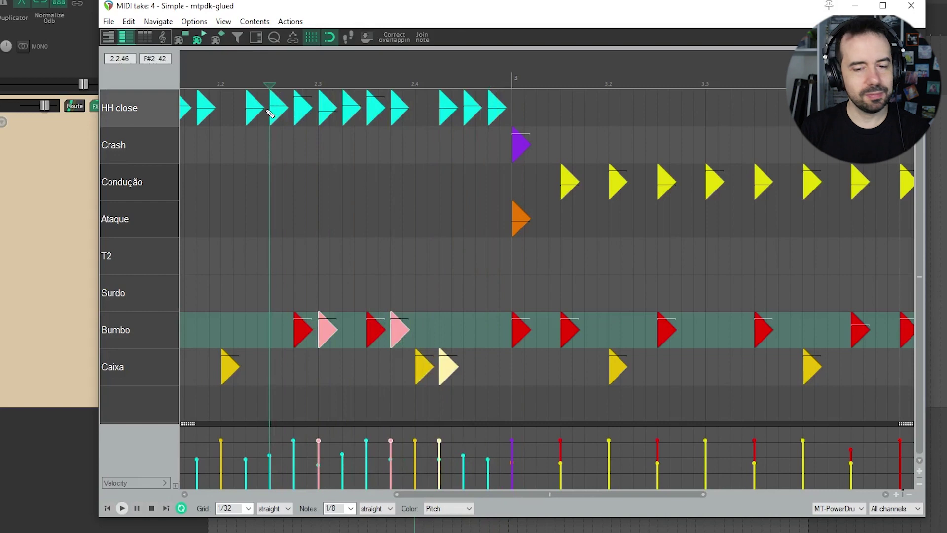
click(225, 127)
key(space)
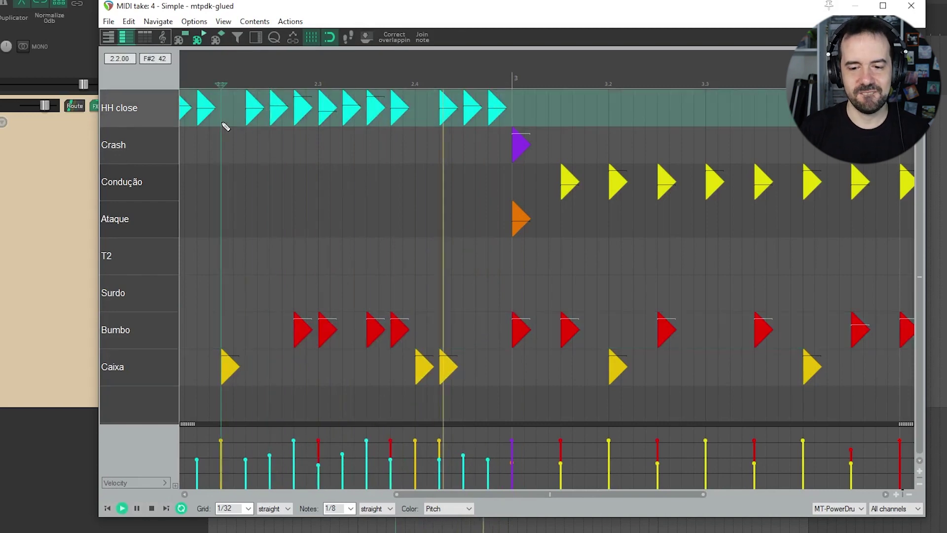
key(space)
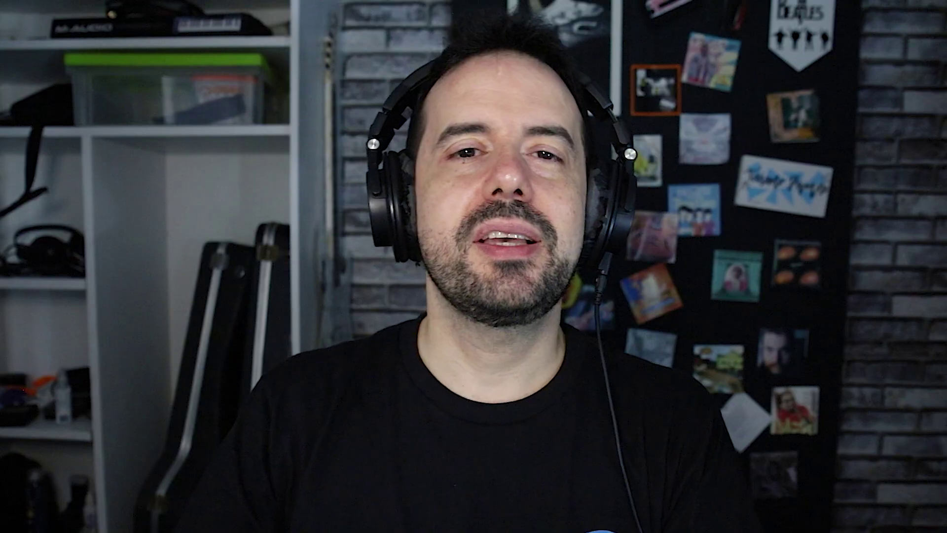